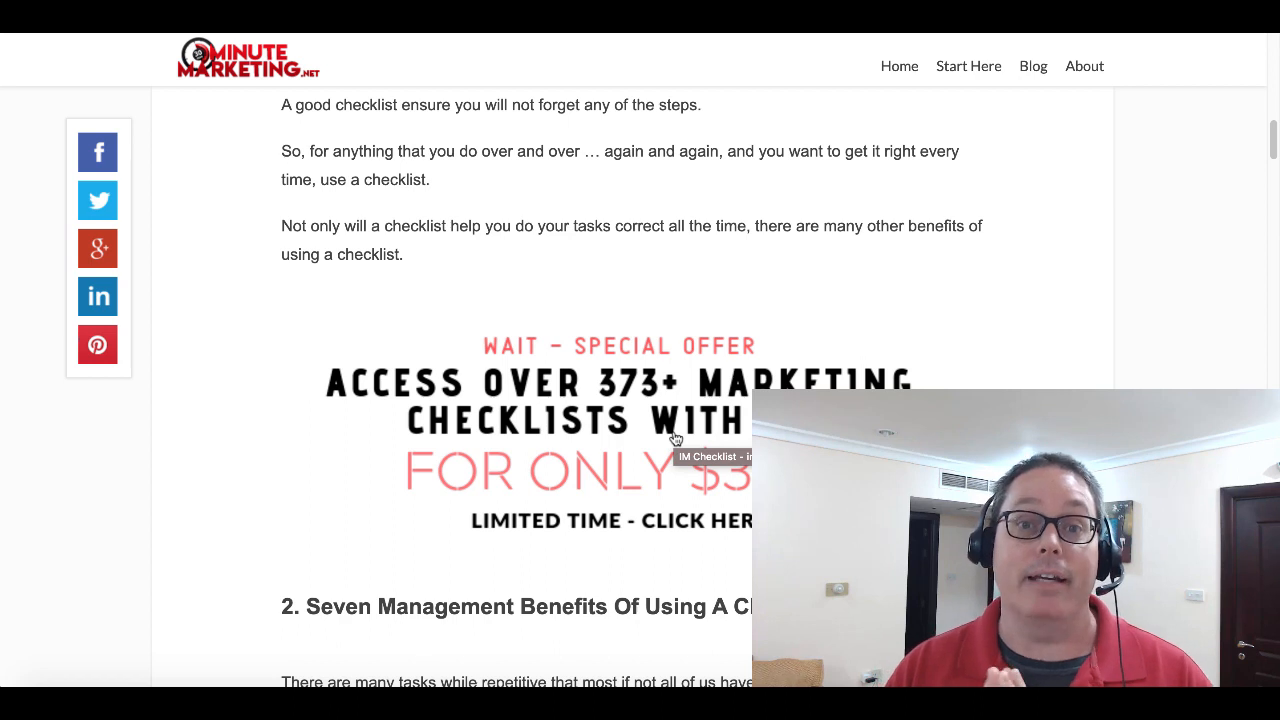
# - Open the 373+ marketing checklists offer, dismiss the sign-up form, and view the sales page through to its $3.00 purchase link
pyautogui.click(734, 452)
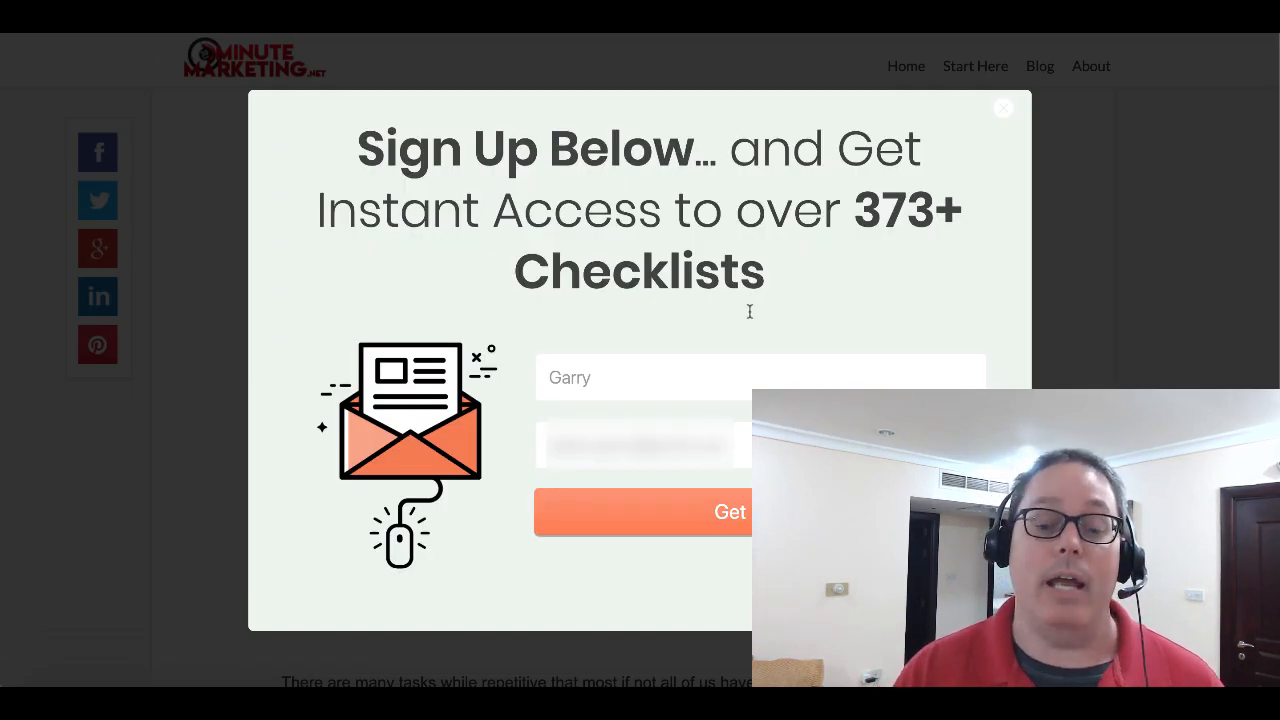
pyautogui.click(1004, 106)
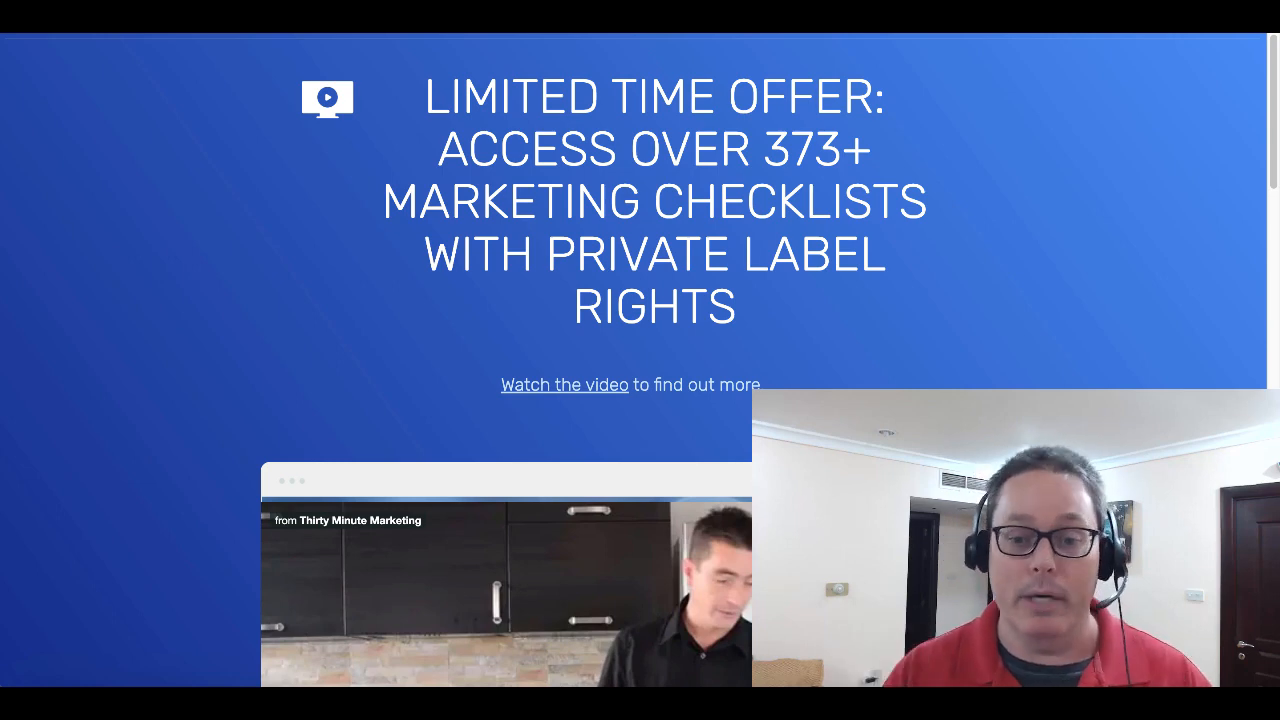
pyautogui.scroll(-5, 640, 360)
pyautogui.scroll(-1, 640, 360)
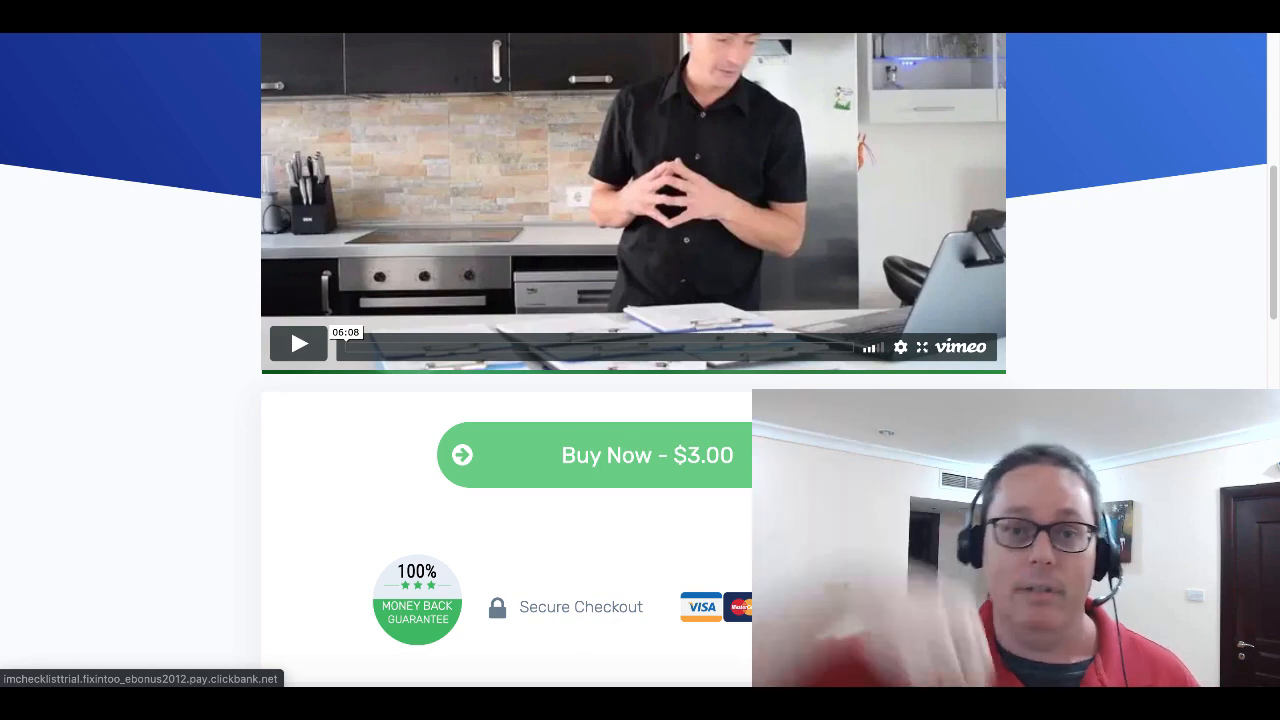
pyautogui.click(720, 477)
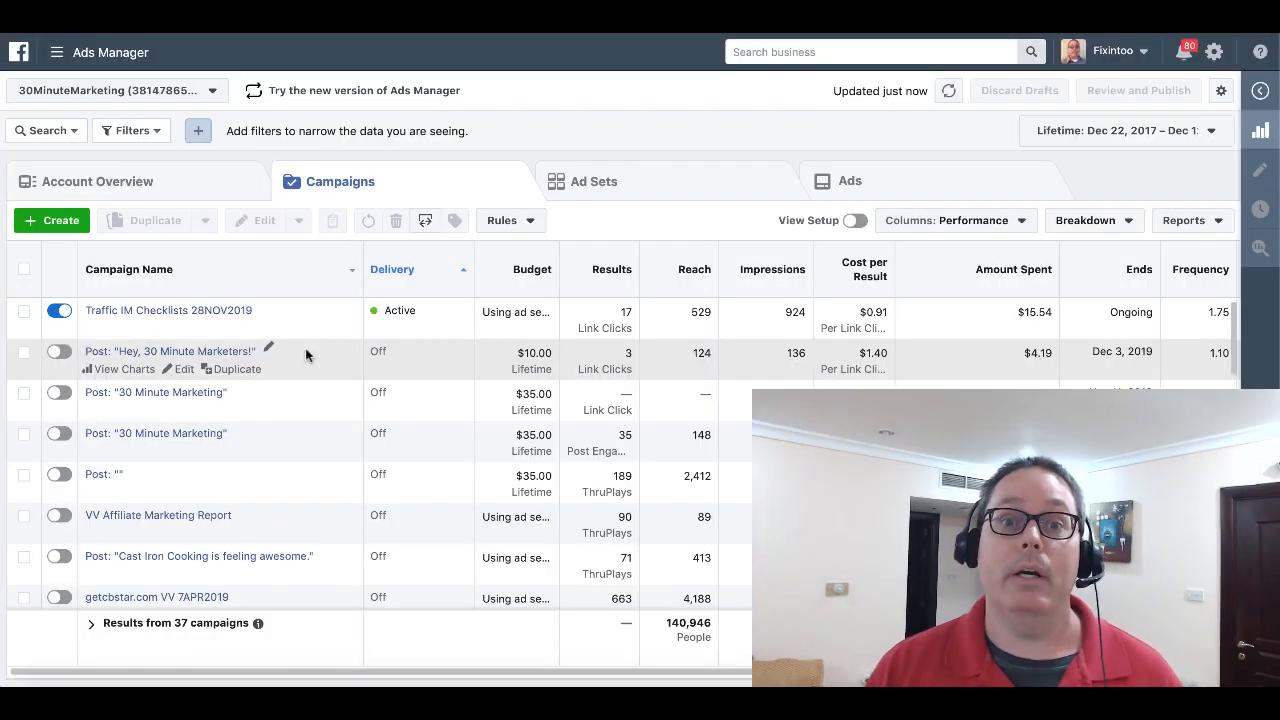
# - Select the campaign Traffic IM Checklists 28NOV2019 in Ads Manager and check its results and its ad set's delivery status
pyautogui.click(24, 313)
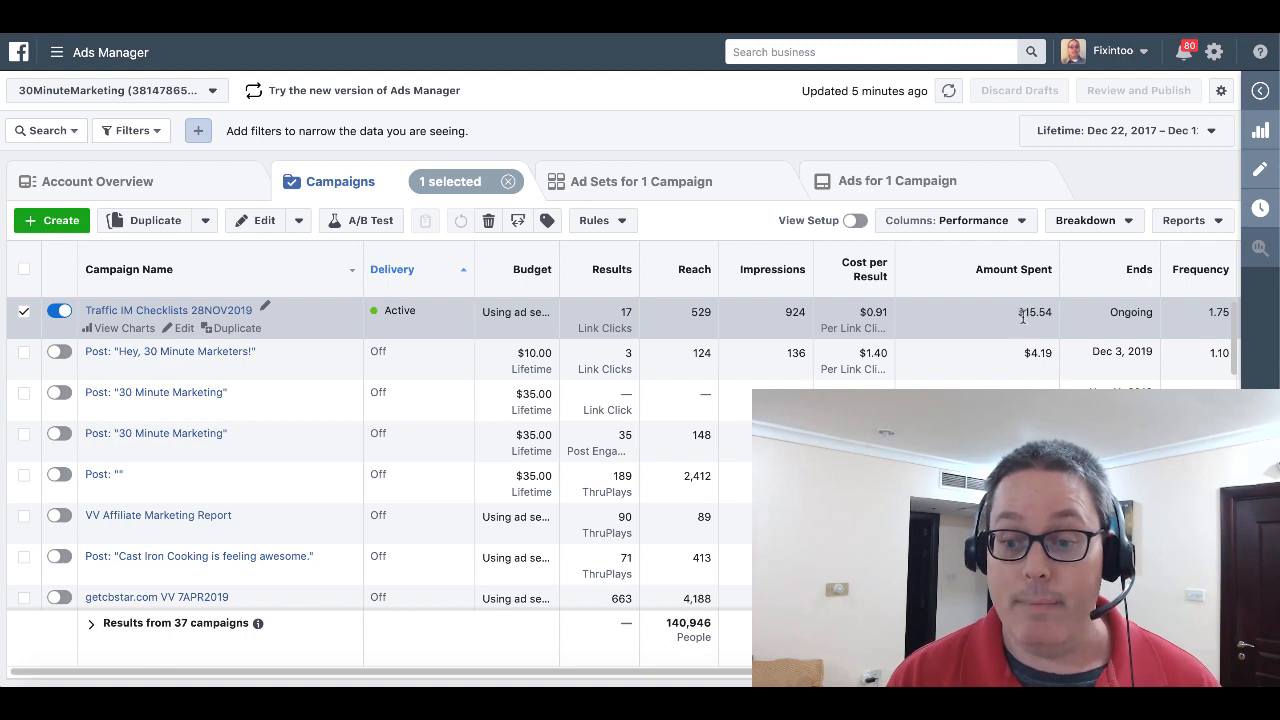
pyautogui.moveTo(634, 316); pyautogui.dragTo(611, 318)
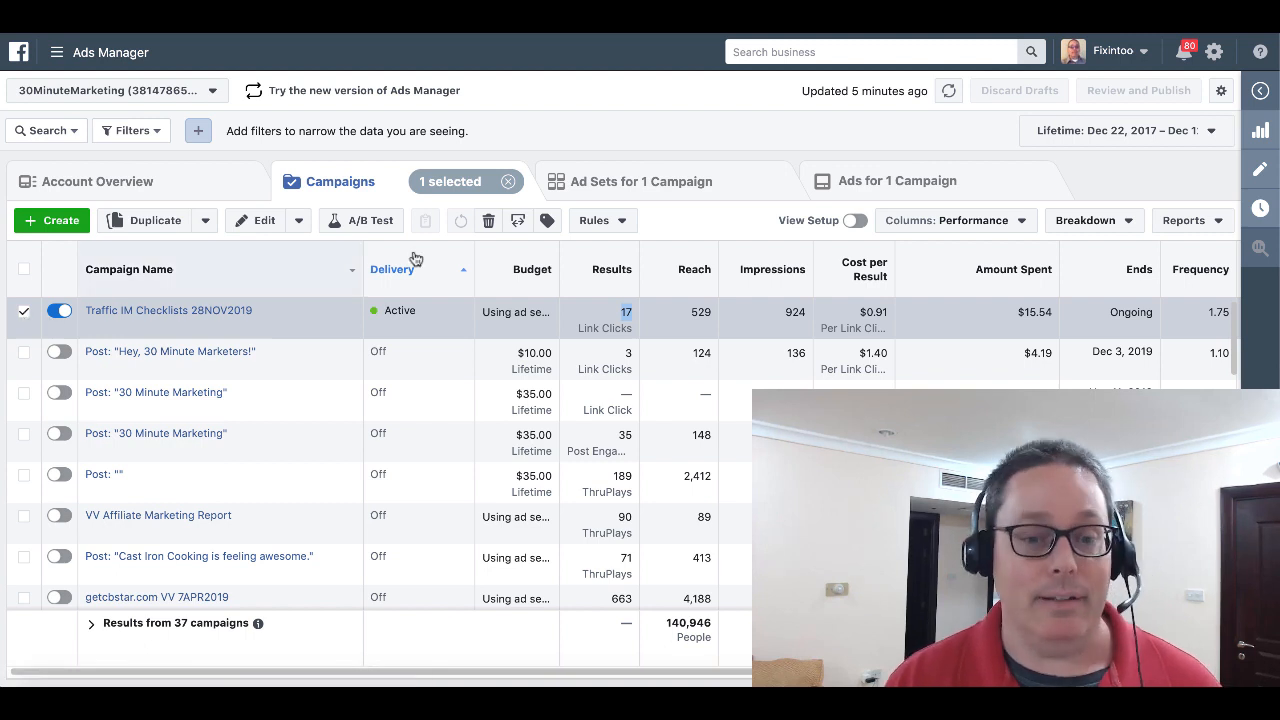
pyautogui.click(674, 190)
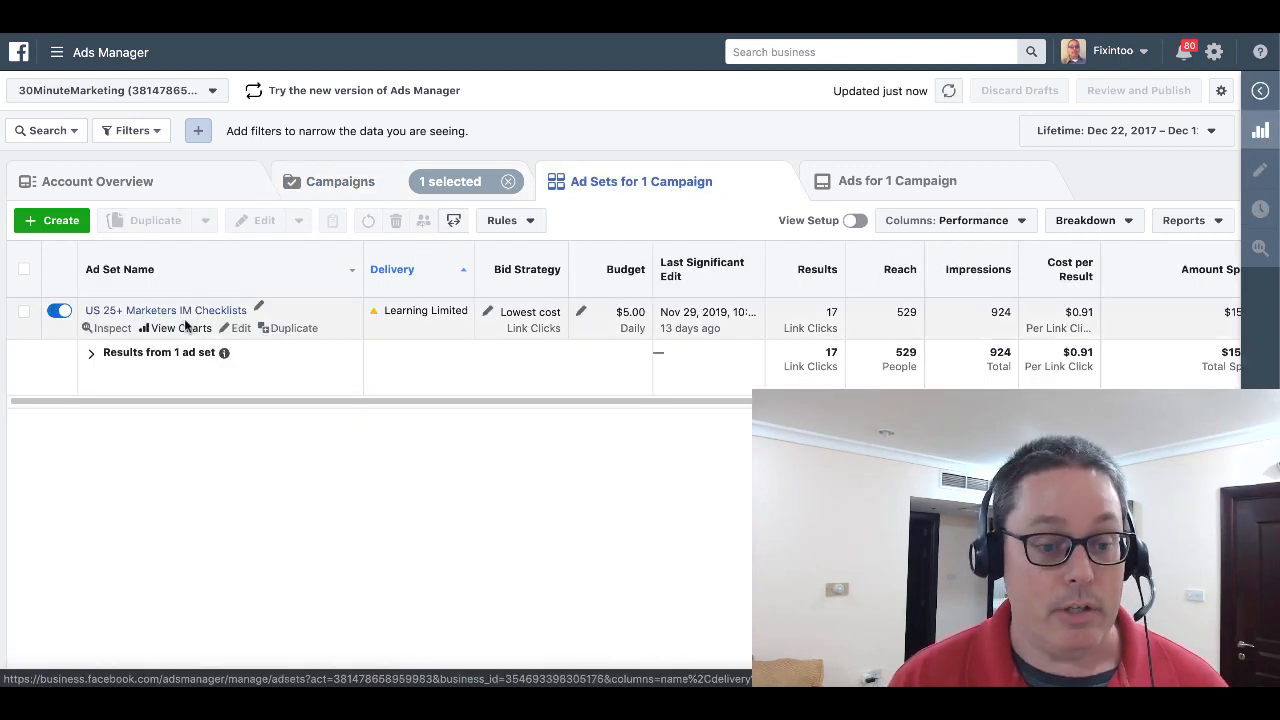
pyautogui.moveTo(404, 318)
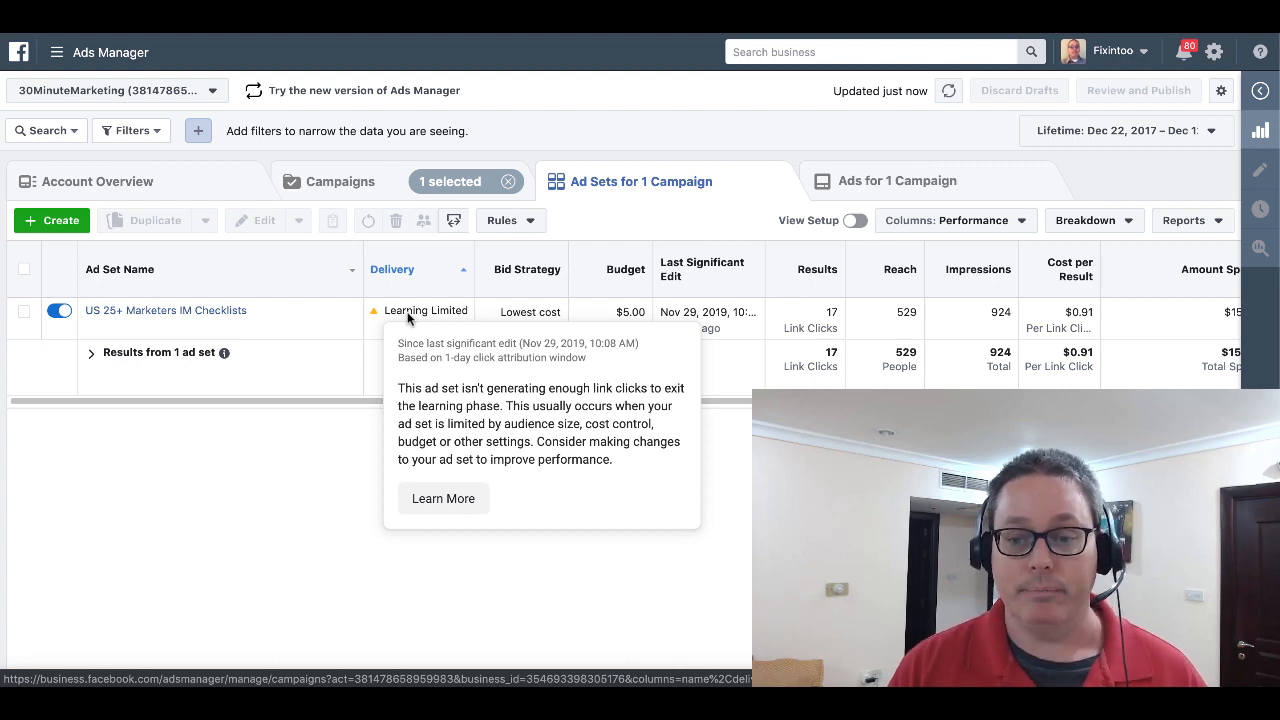
# - Show the selected campaign's ads and compare their delivery status and results
pyautogui.click(903, 190)
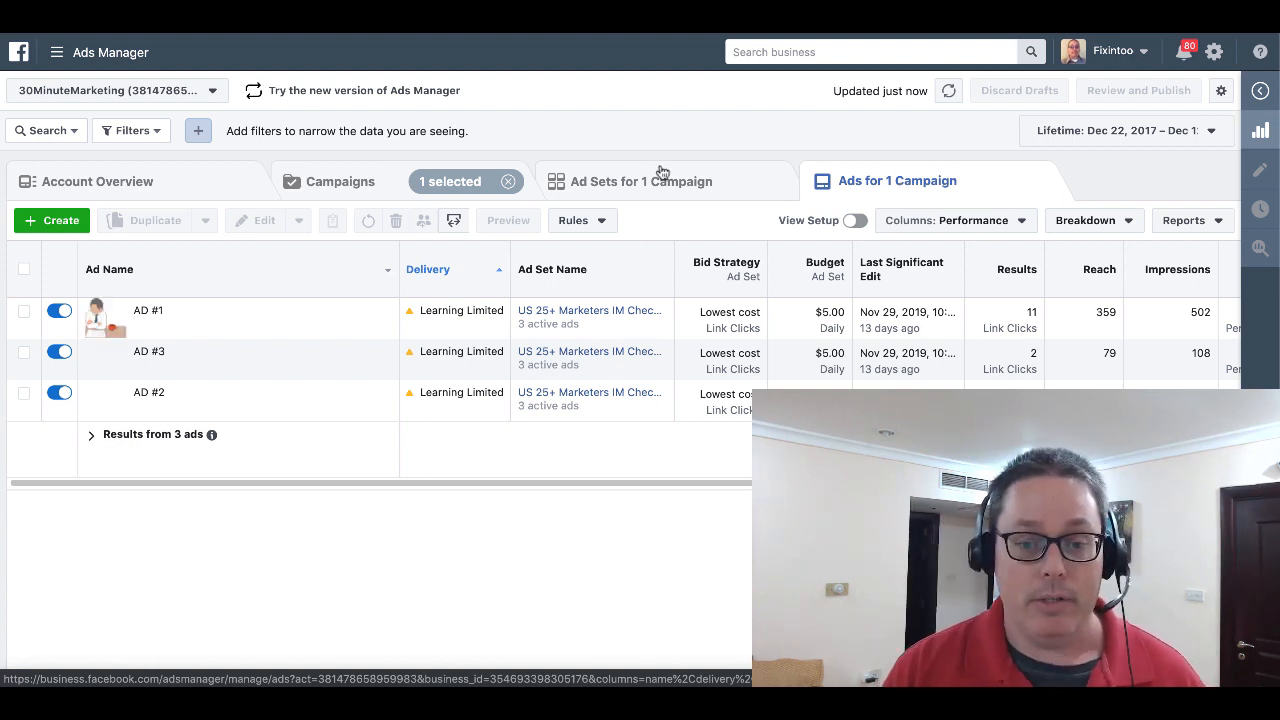
pyautogui.moveTo(455, 312)
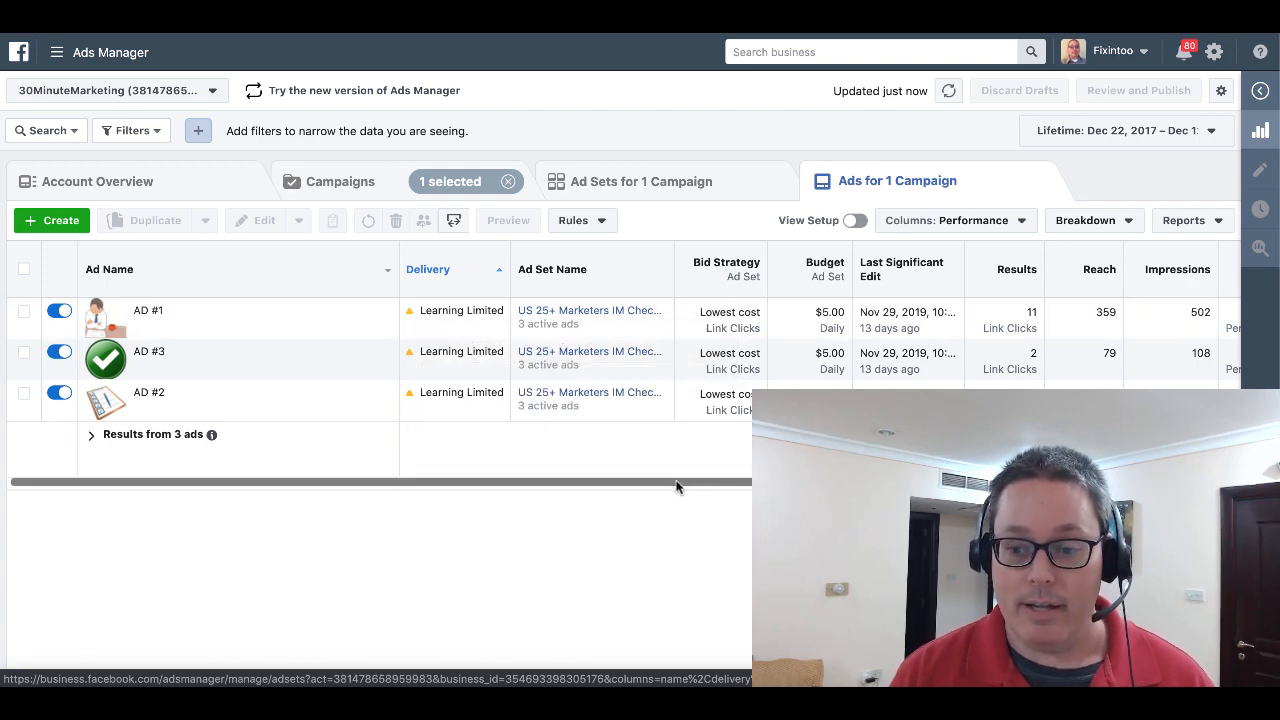
pyautogui.moveTo(677, 486); pyautogui.dragTo(823, 487)
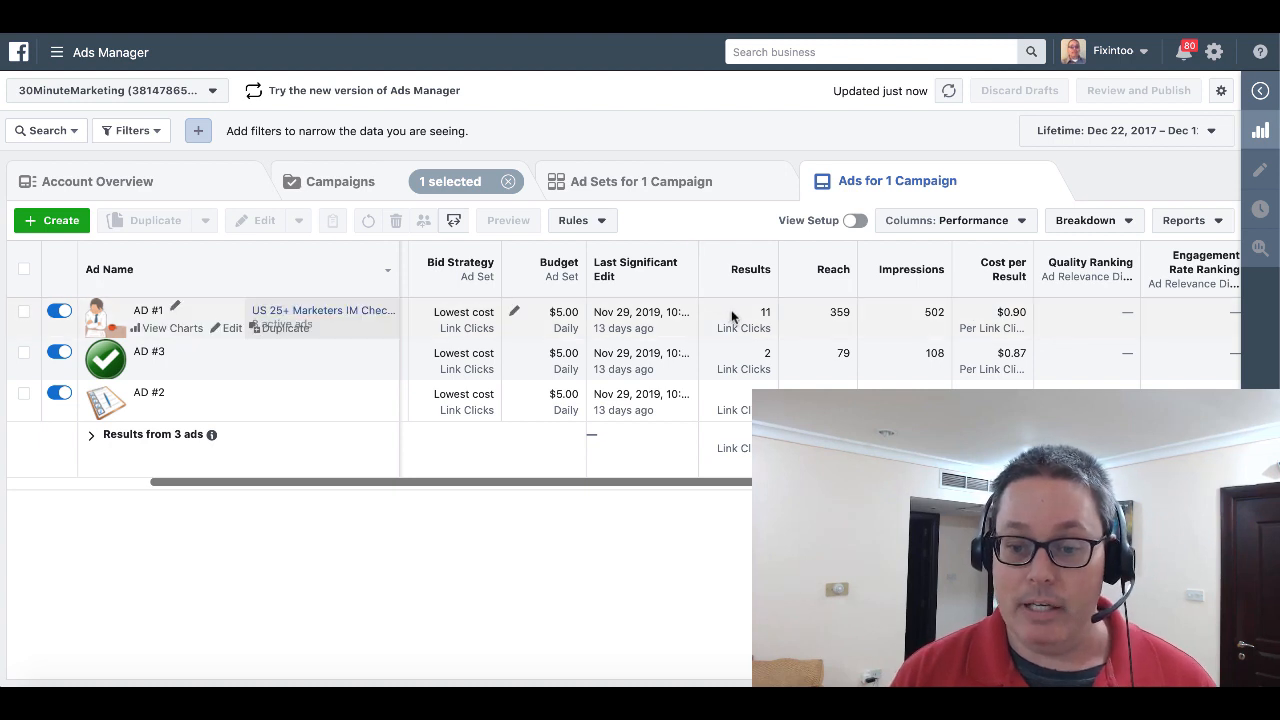
# - Set the ads table columns to Performance and Clicks and review each ad's cost and click-through metrics
pyautogui.click(1020, 224)
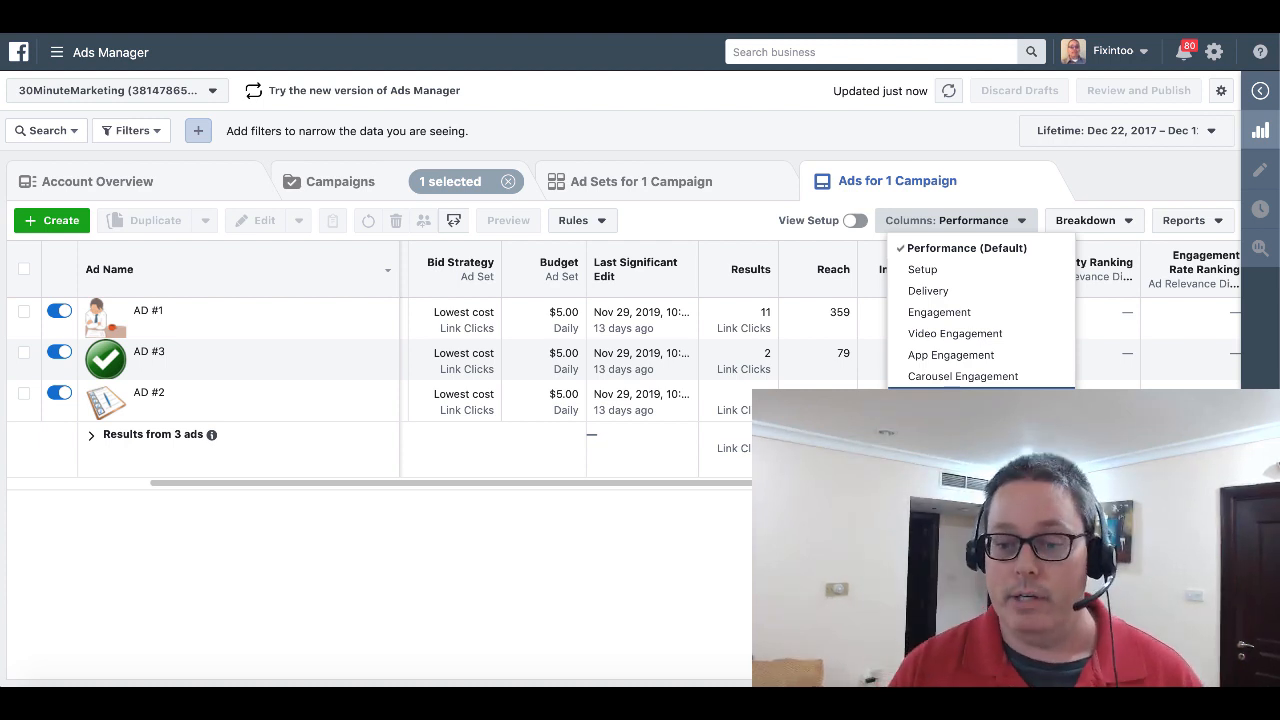
pyautogui.click(951, 398)
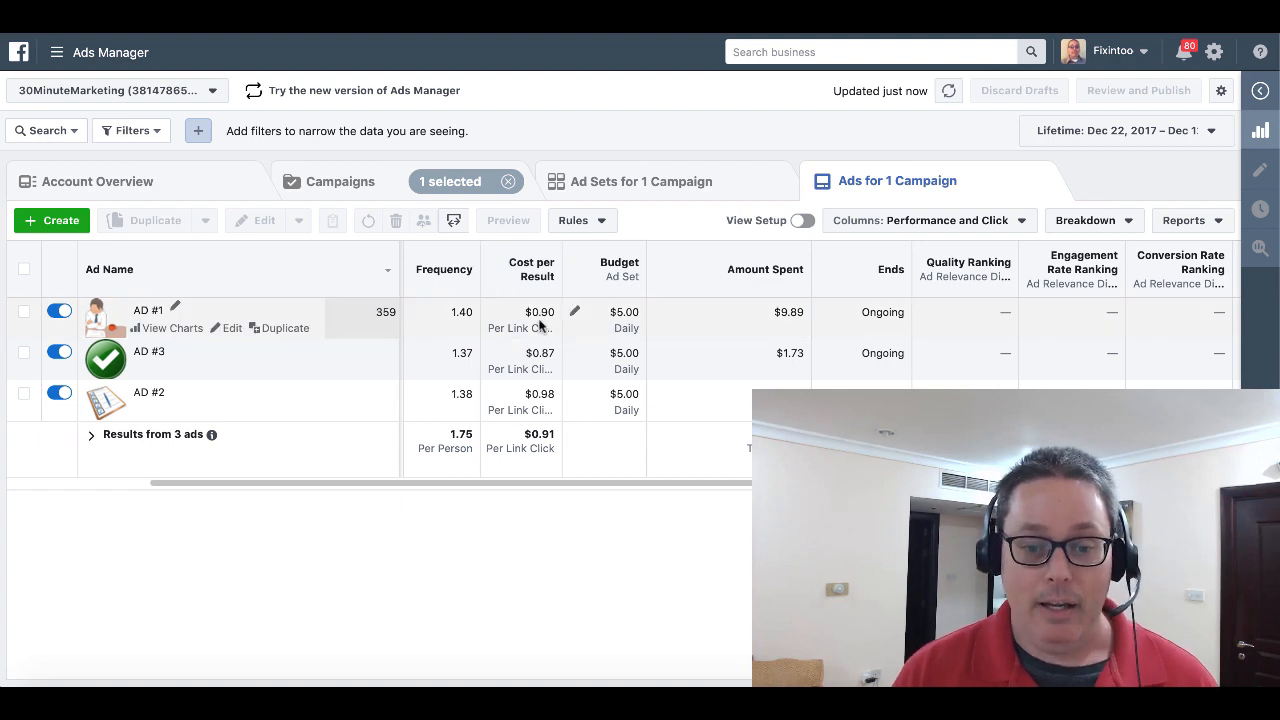
pyautogui.moveTo(562, 486); pyautogui.dragTo(810, 489)
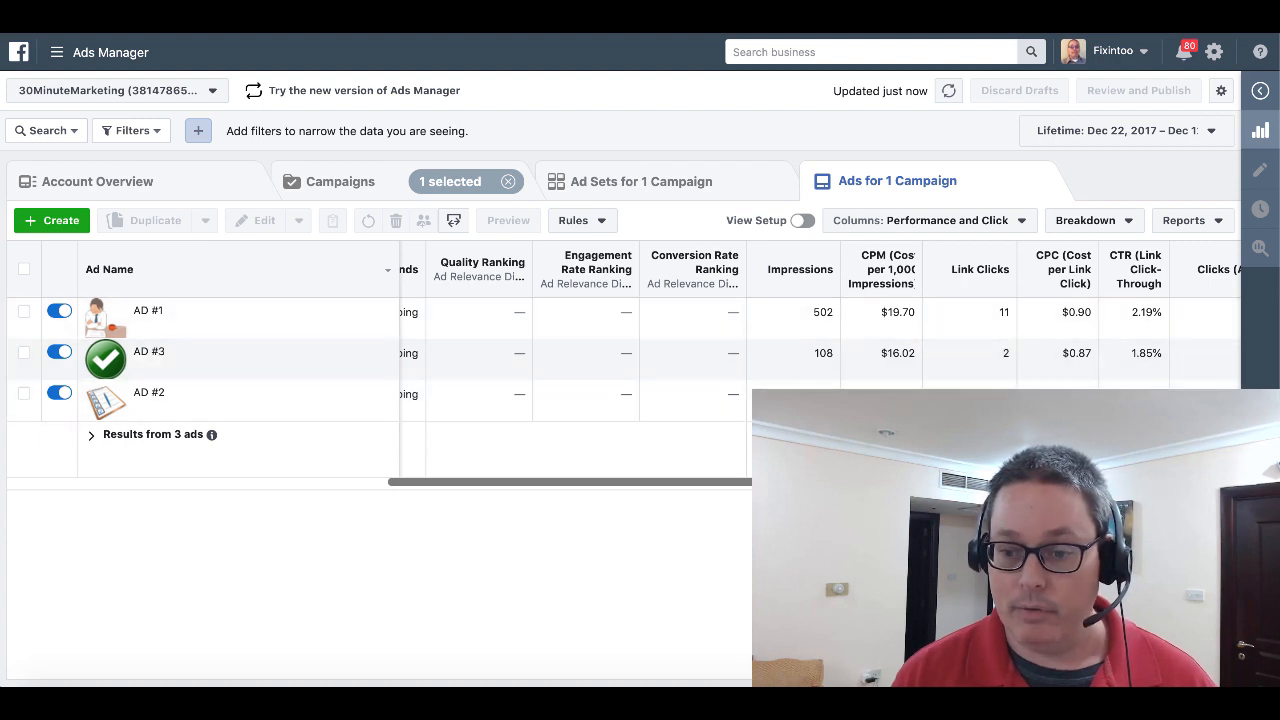
pyautogui.moveTo(810, 484); pyautogui.dragTo(480, 473)
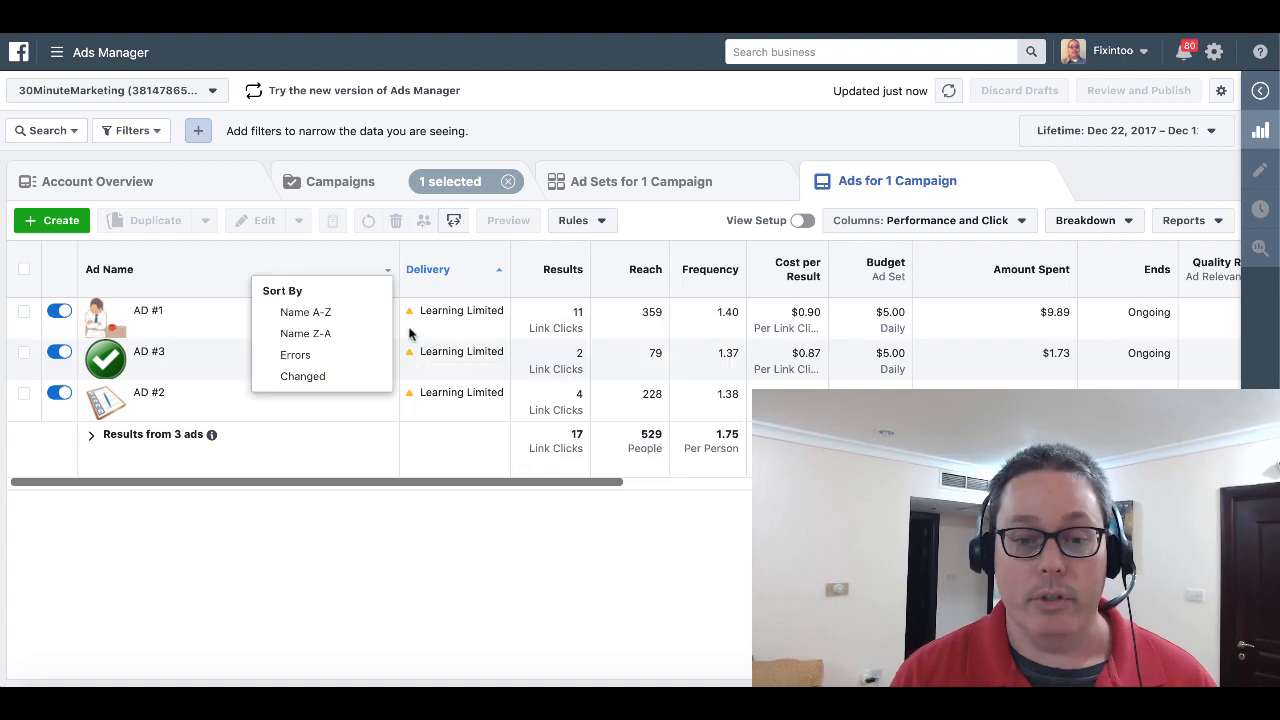
pyautogui.moveTo(449, 318)
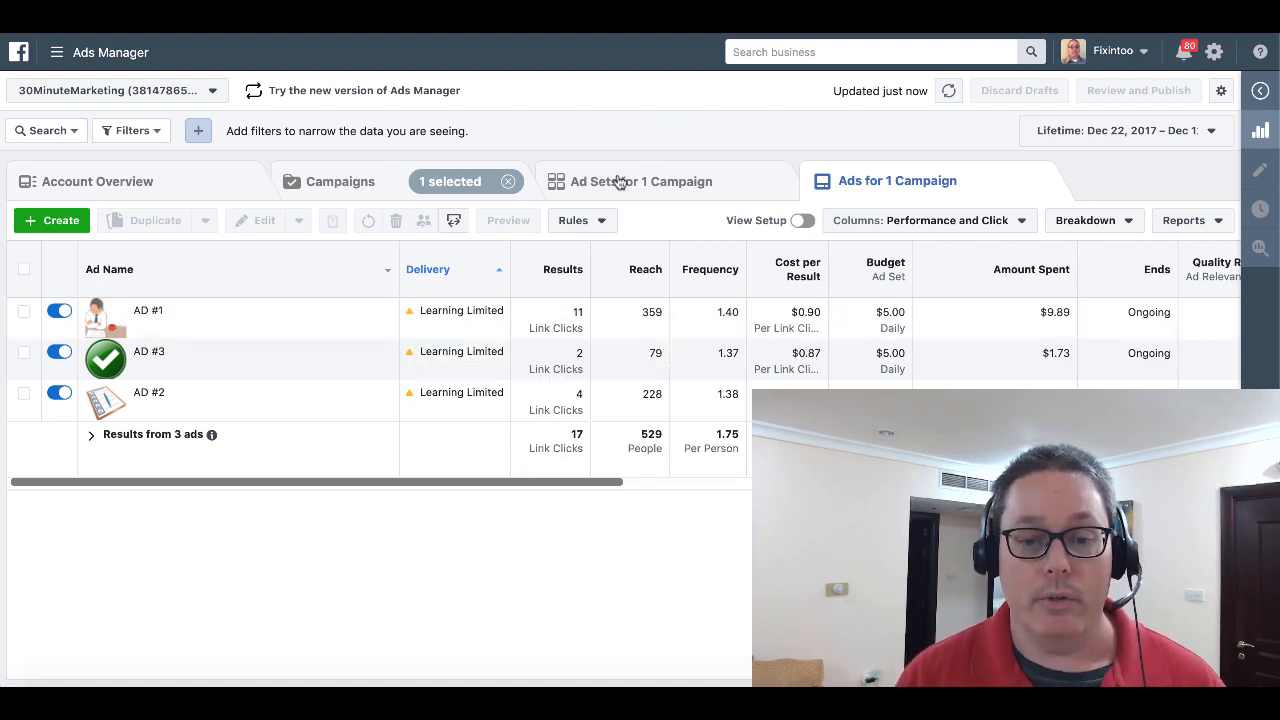
# - Duplicate the campaign Traffic IM Checklists 28NOV2019 as new campaigns with 2 copies, keeping existing reactions, comments and shares on the new ads
pyautogui.click(379, 185)
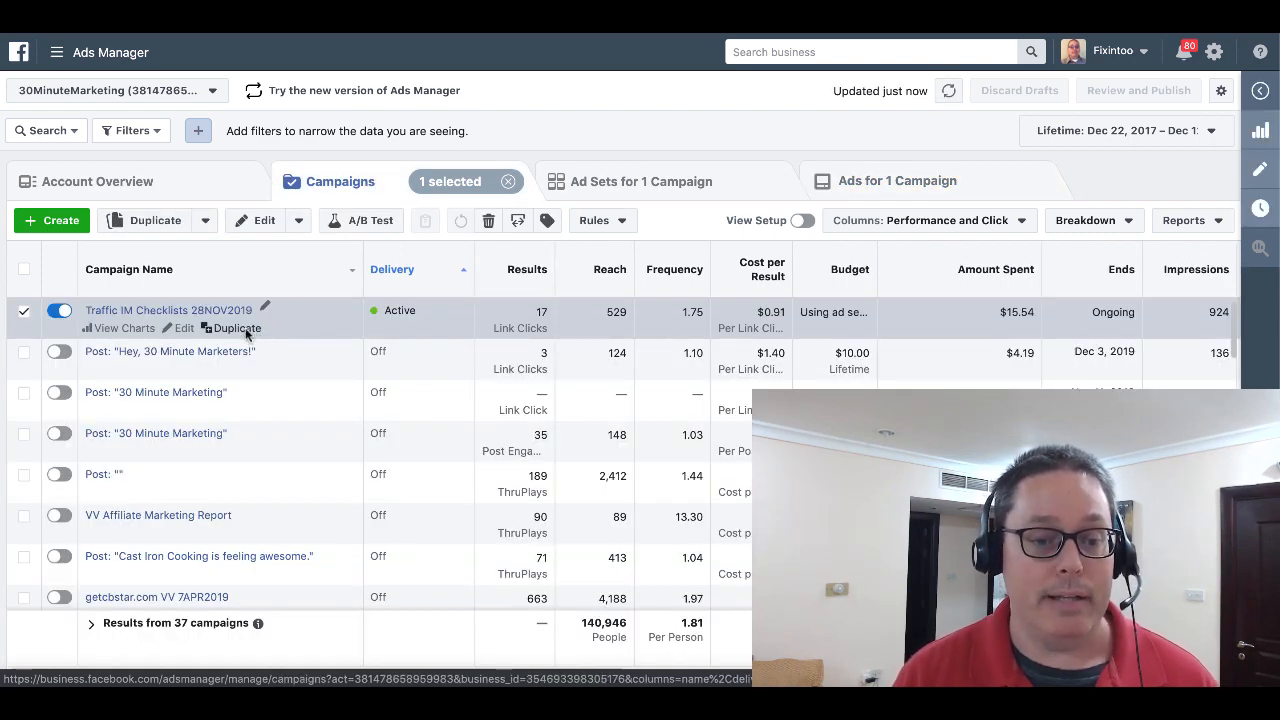
pyautogui.click(240, 329)
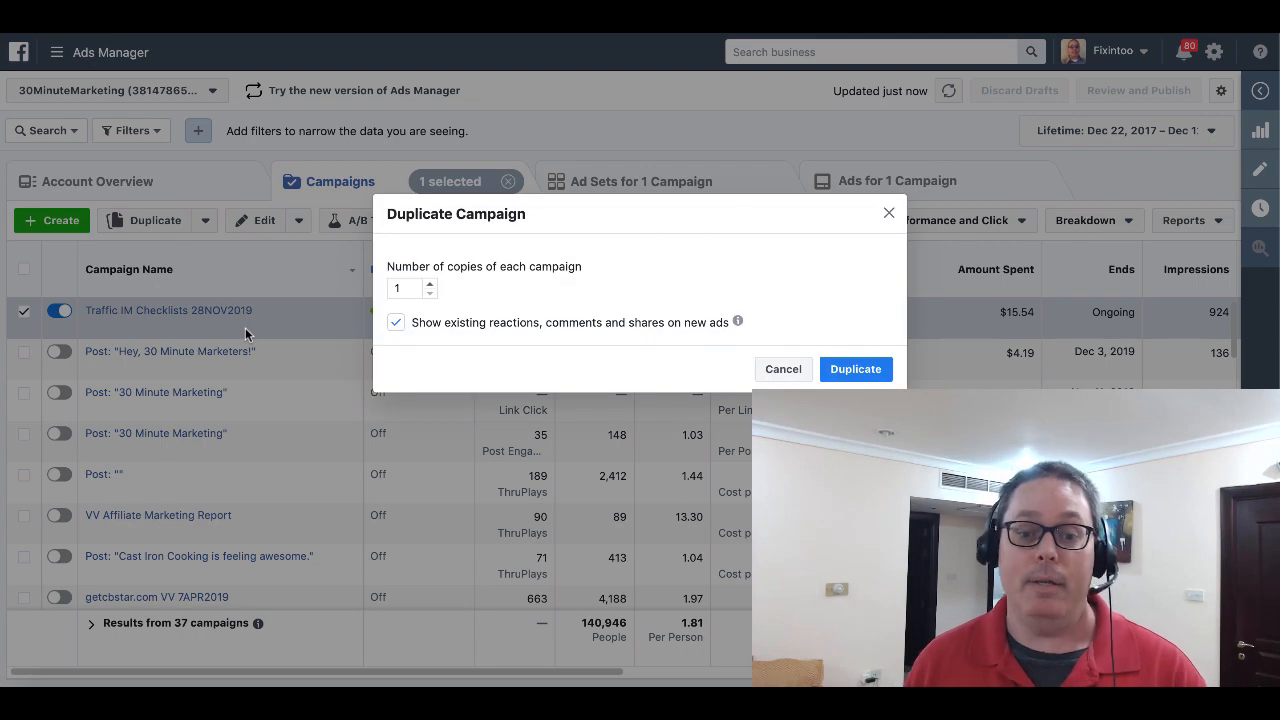
pyautogui.click(431, 286)
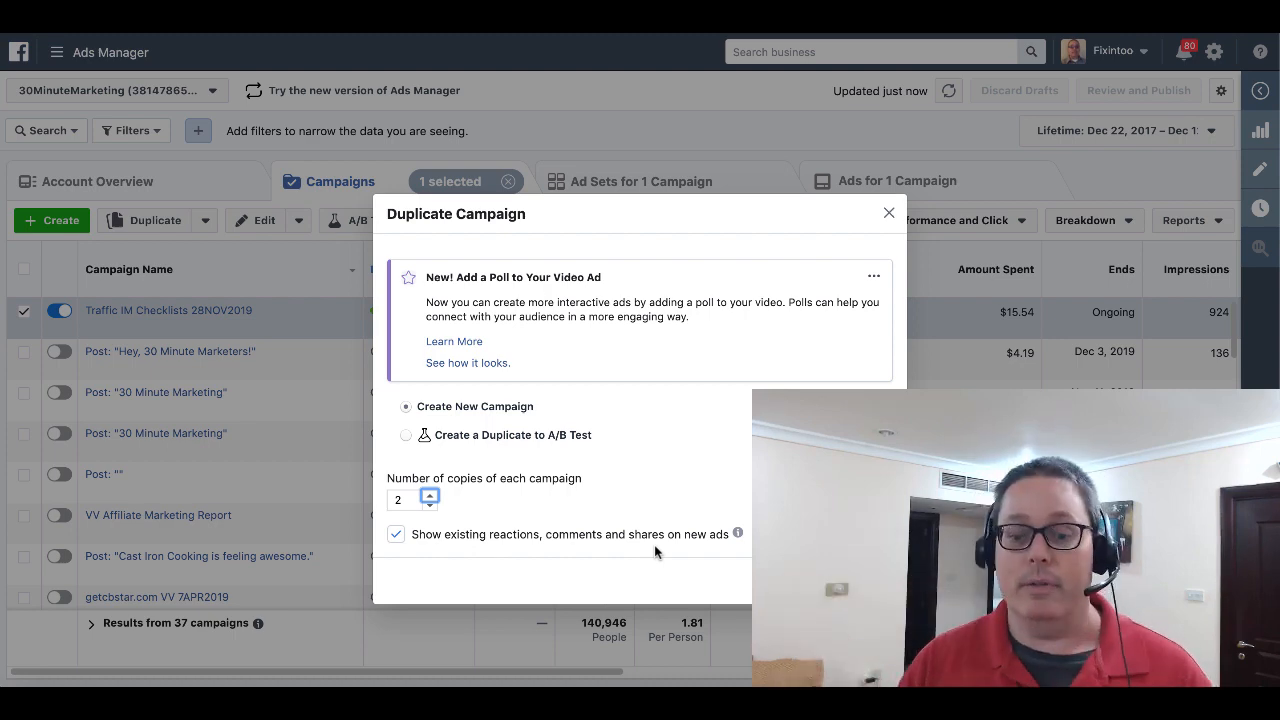
pyautogui.click(857, 581)
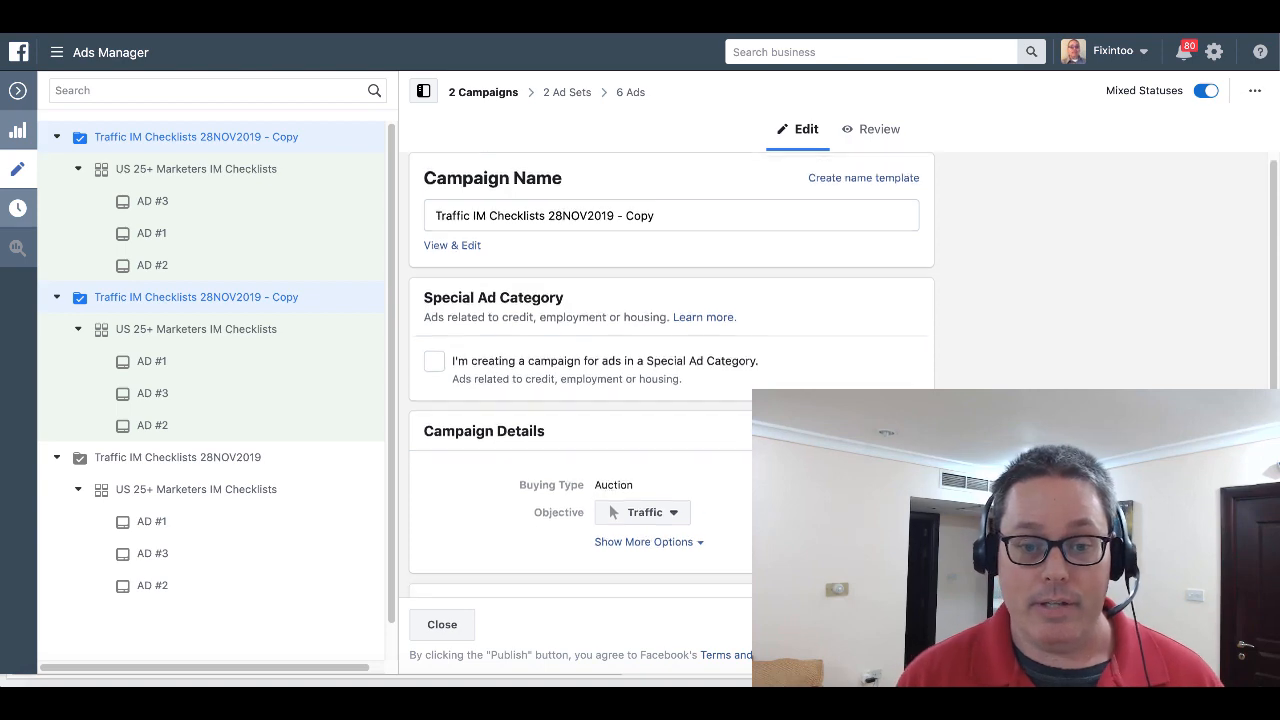
# - Review the duplicated campaigns' settings and close the editor, leaving both copies as unpublished drafts
pyautogui.scroll(-1, 784, 368)
pyautogui.scroll(-4, 670, 370)
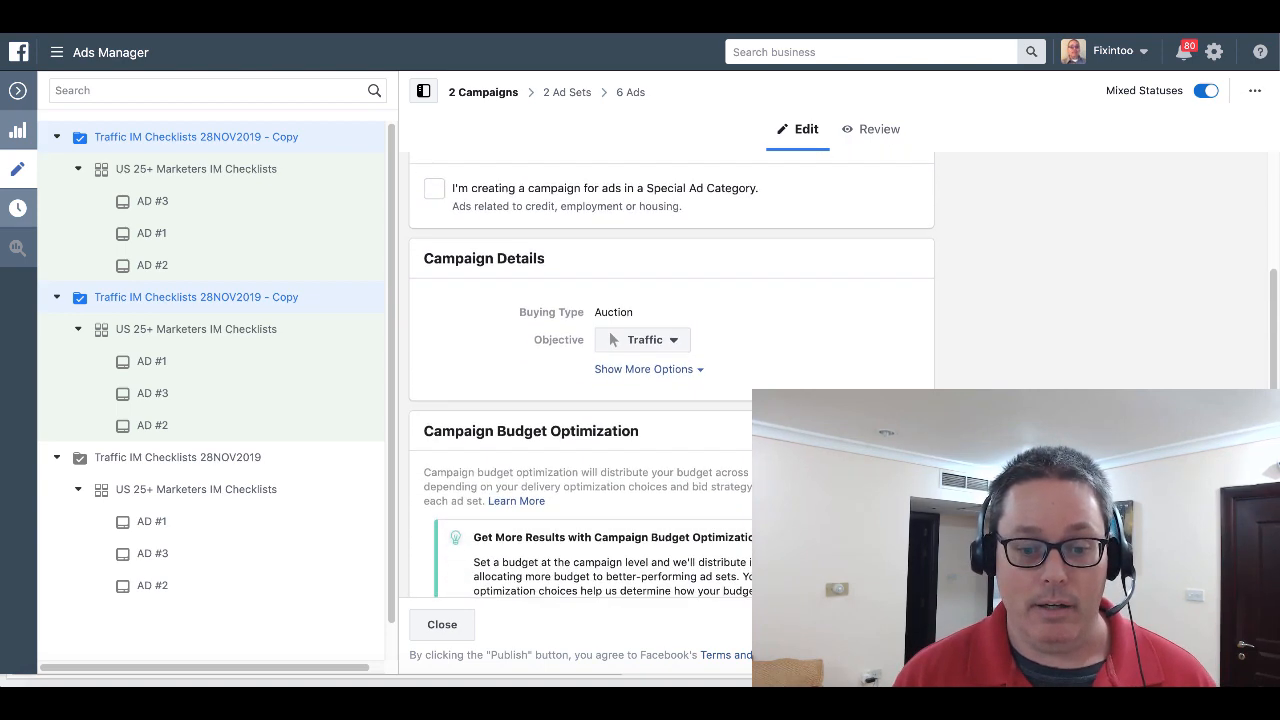
pyautogui.scroll(5, 670, 370)
pyautogui.scroll(-2, 670, 400)
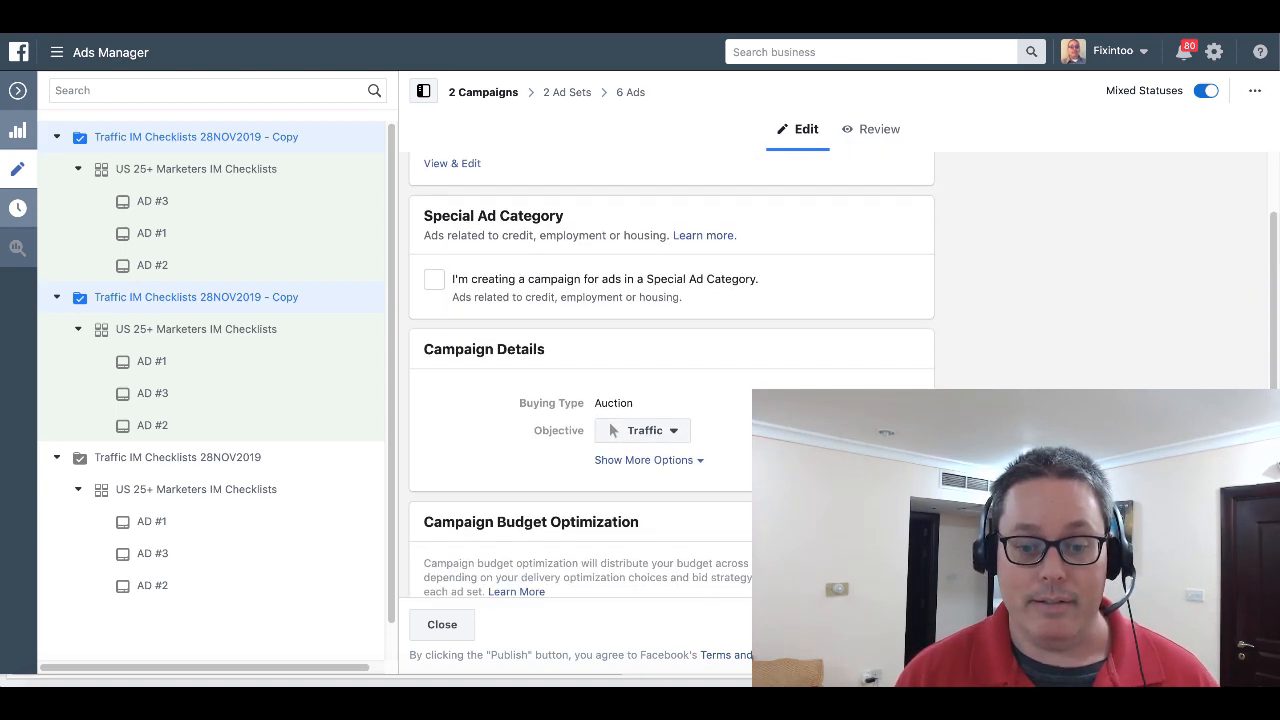
pyautogui.scroll(2, 670, 400)
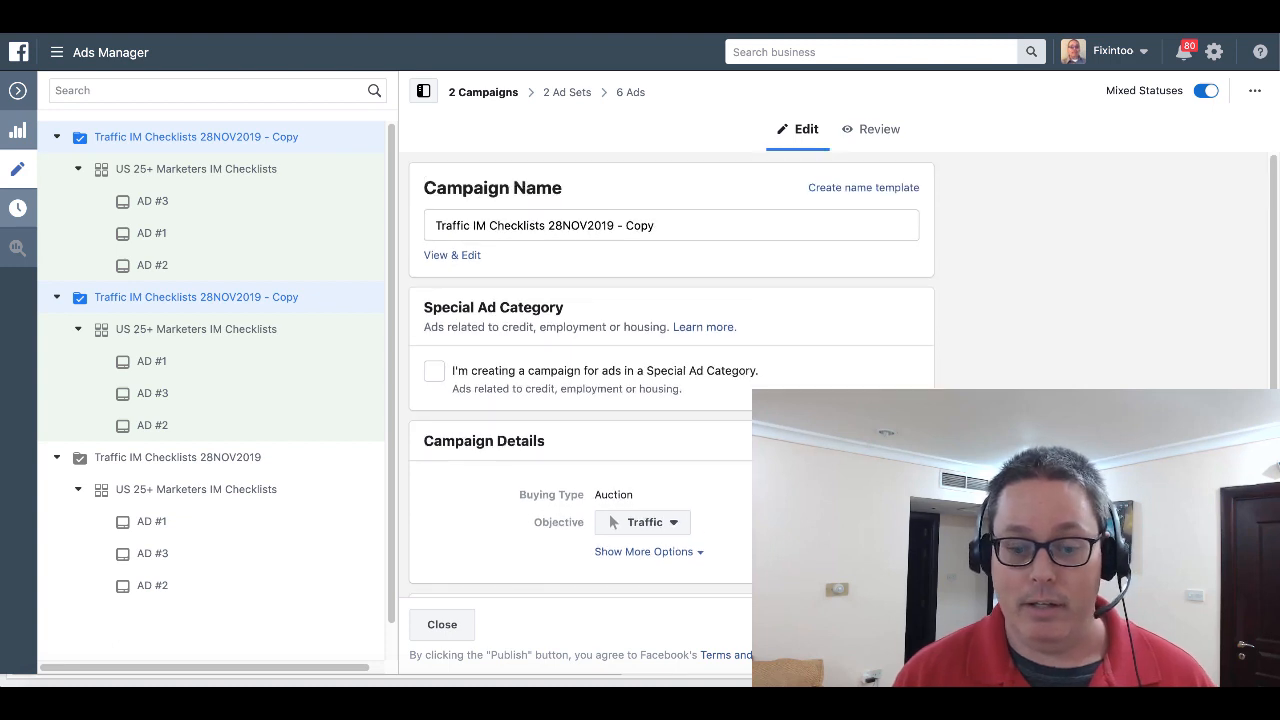
pyautogui.click(459, 629)
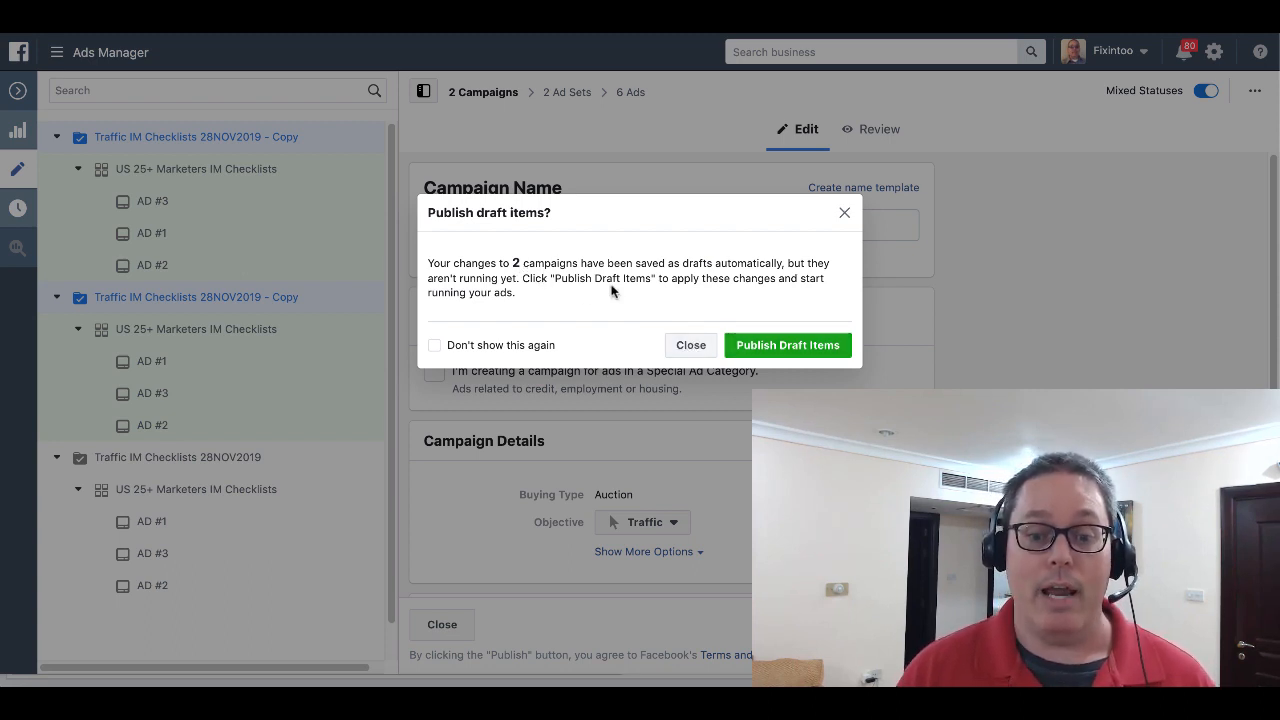
pyautogui.click(690, 345)
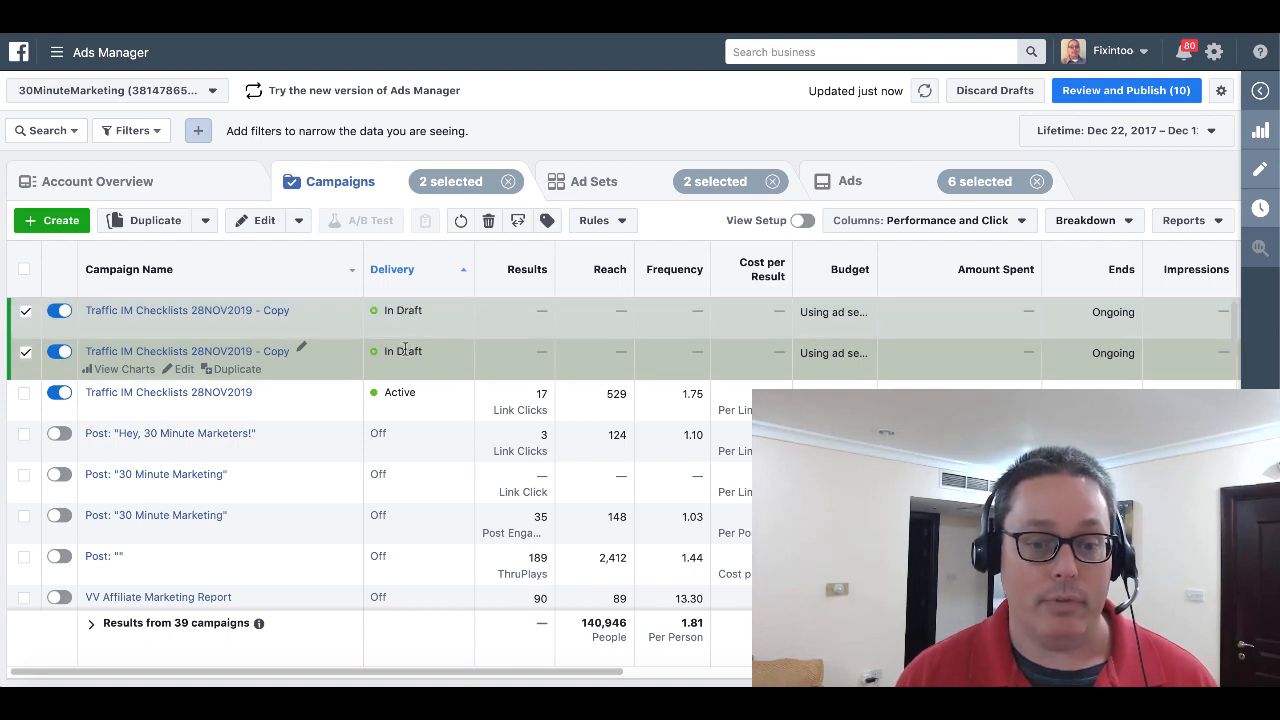
# - Keep only the first campaign copy selected and open its US 25+ Marketers IM Checklists ad set for editing without publishing
pyautogui.click(25, 353)
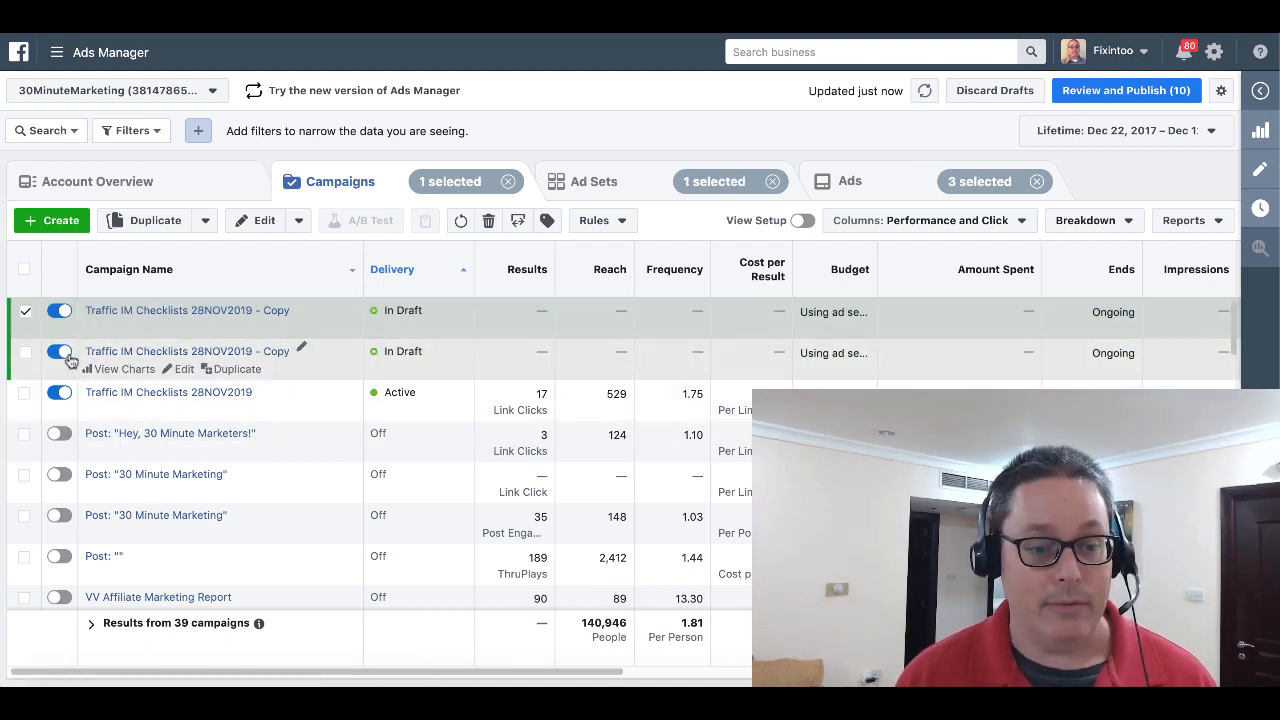
pyautogui.click(27, 314)
pyautogui.click(26, 314)
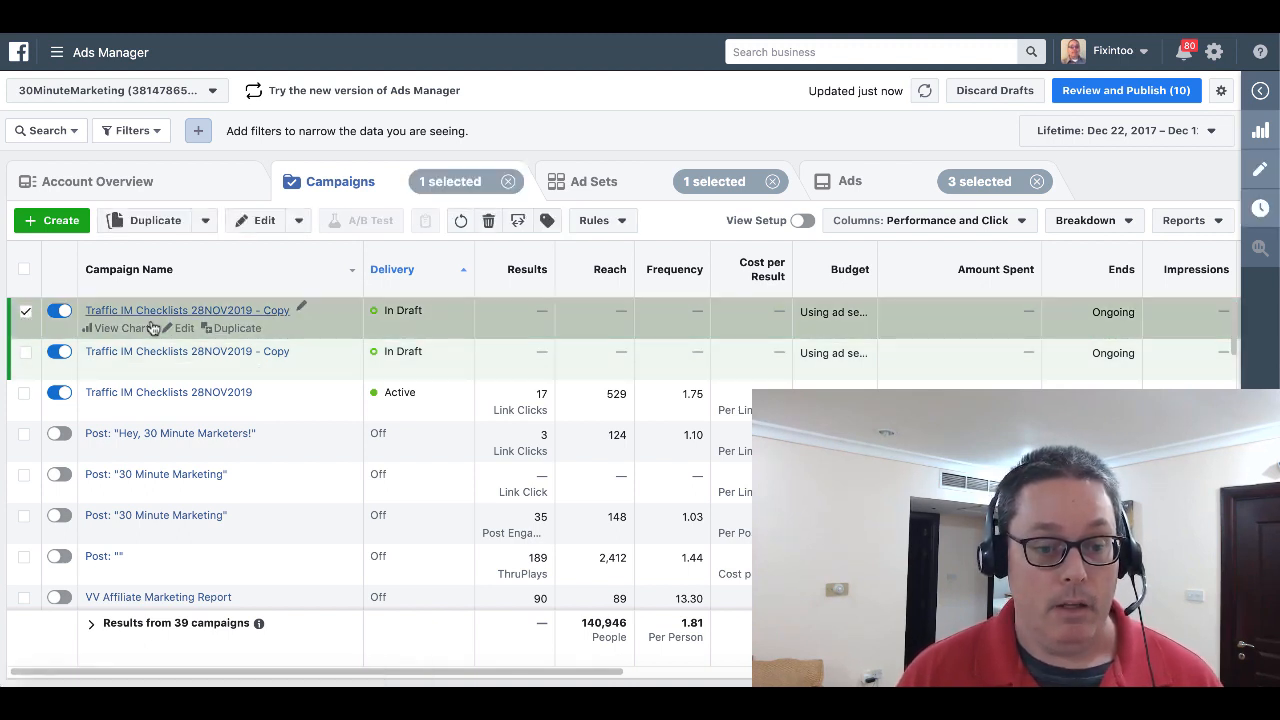
pyautogui.click(622, 182)
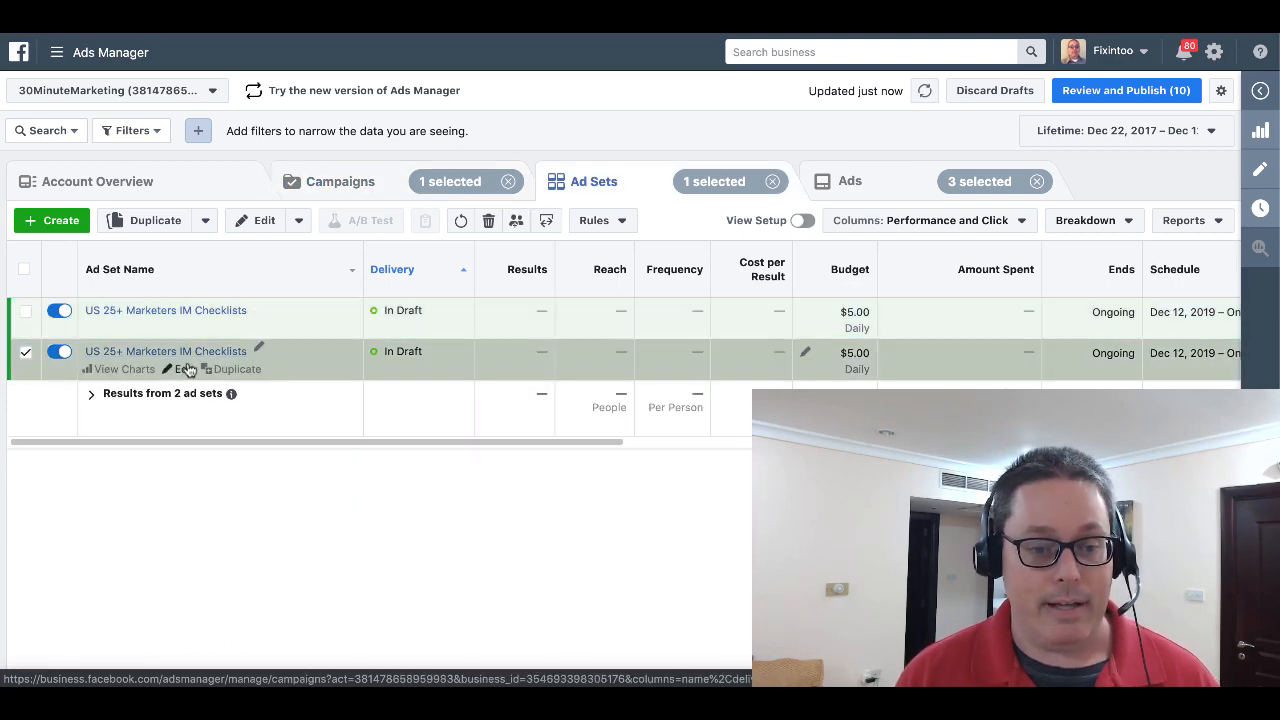
pyautogui.click(183, 369)
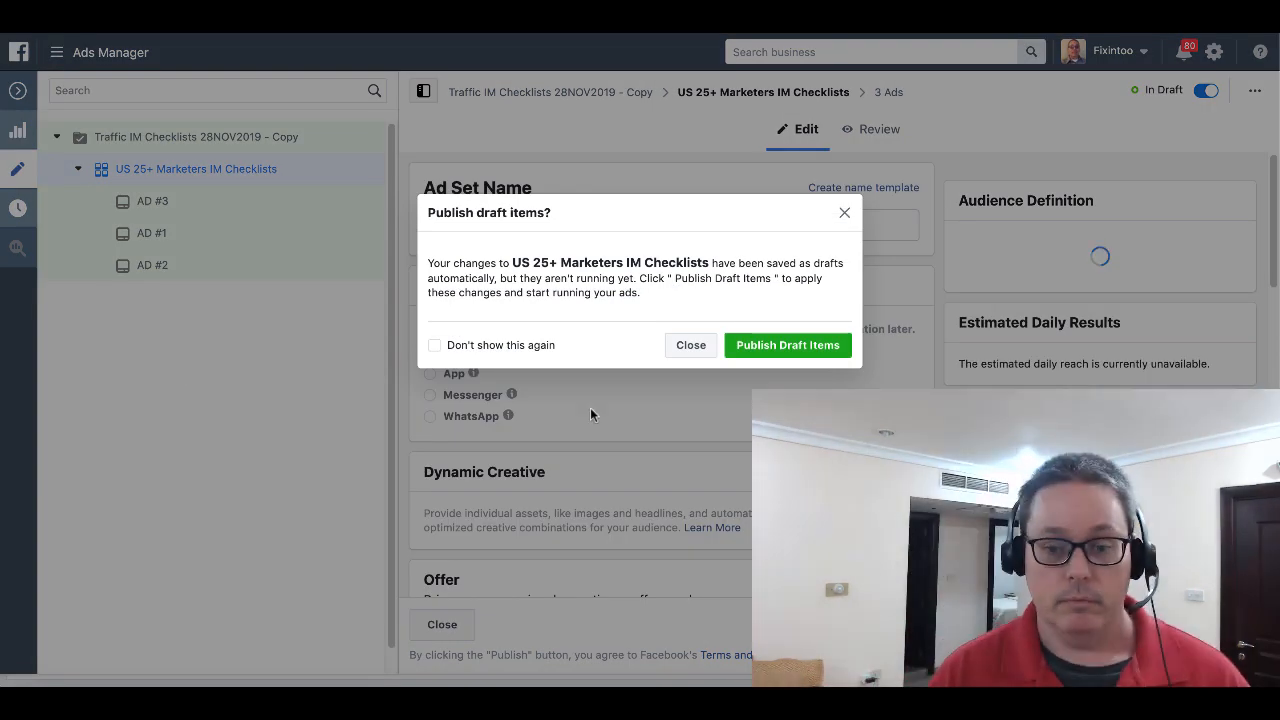
pyautogui.click(690, 345)
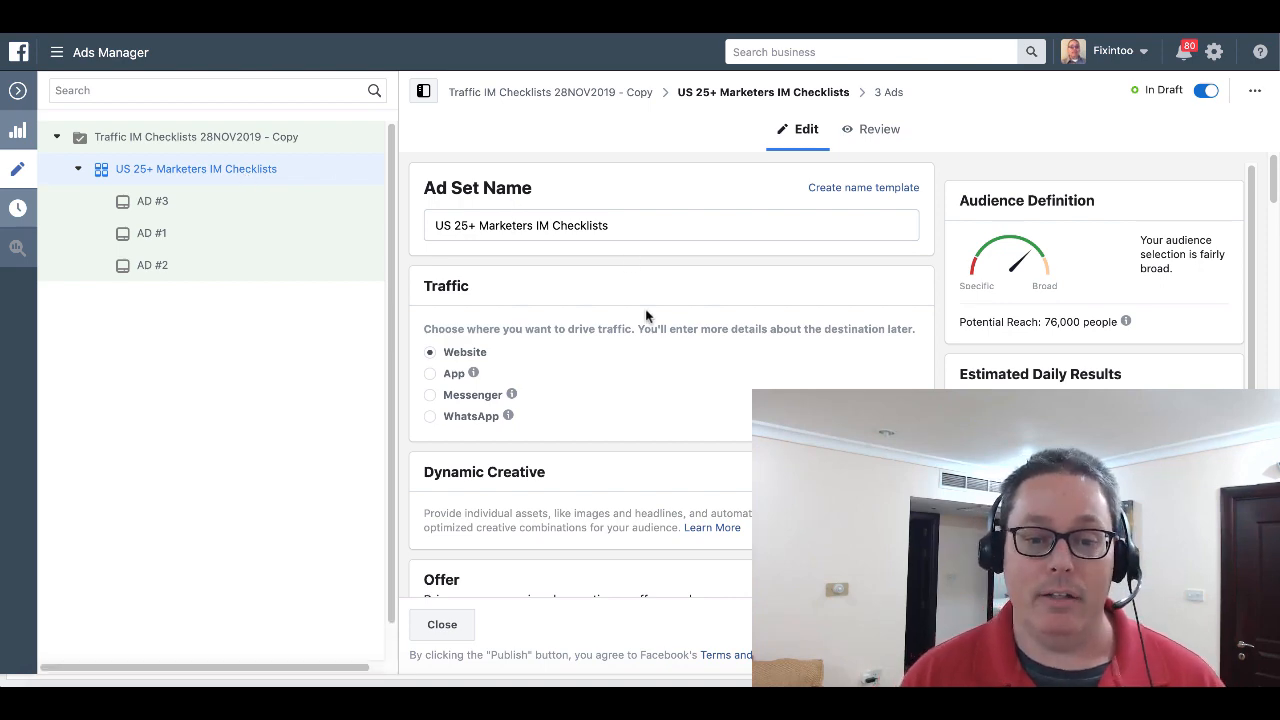
# - Examine the copied ad set's budget, audience and placement settings, opening the device options
pyautogui.scroll(-7, 646, 316)
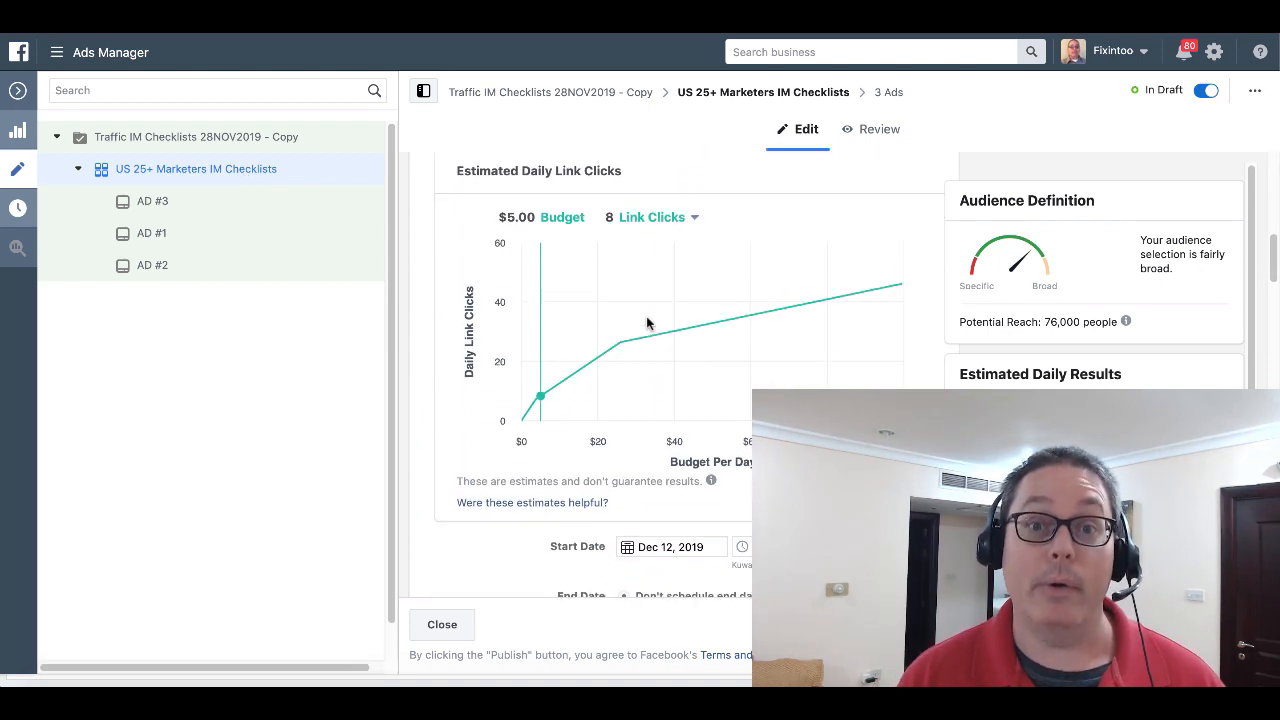
pyautogui.scroll(-6, 646, 320)
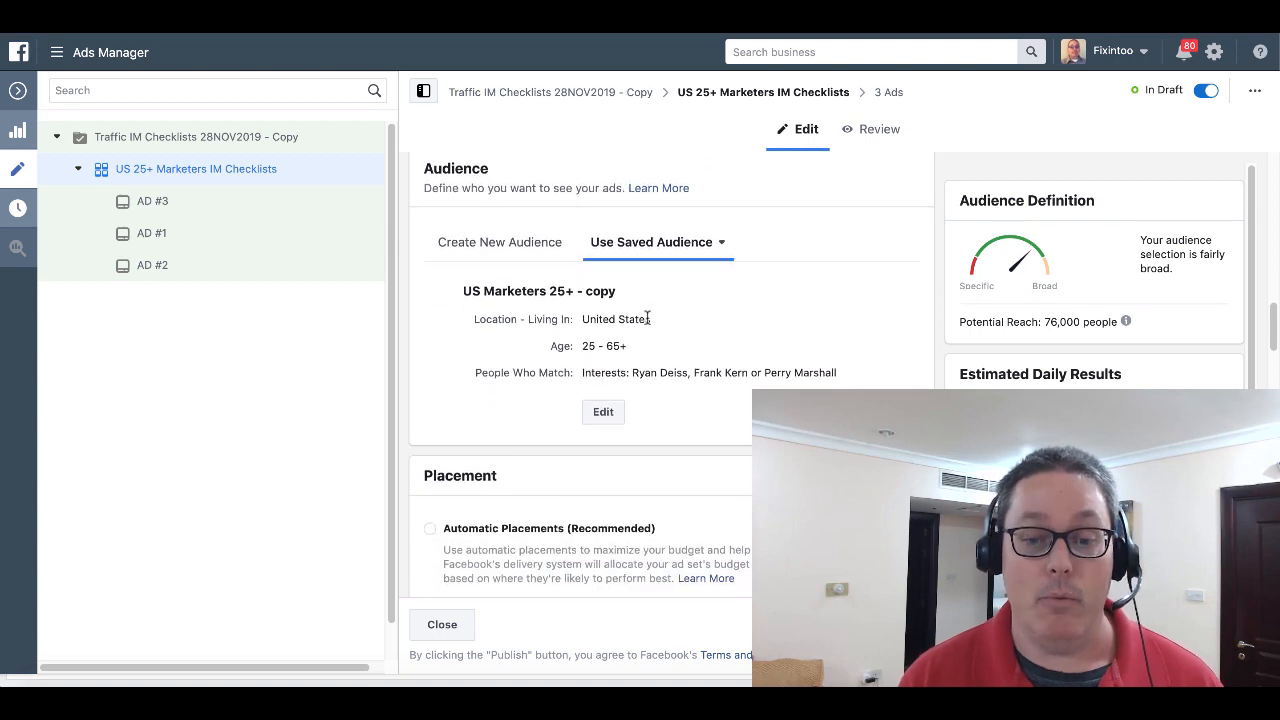
pyautogui.scroll(-6, 648, 318)
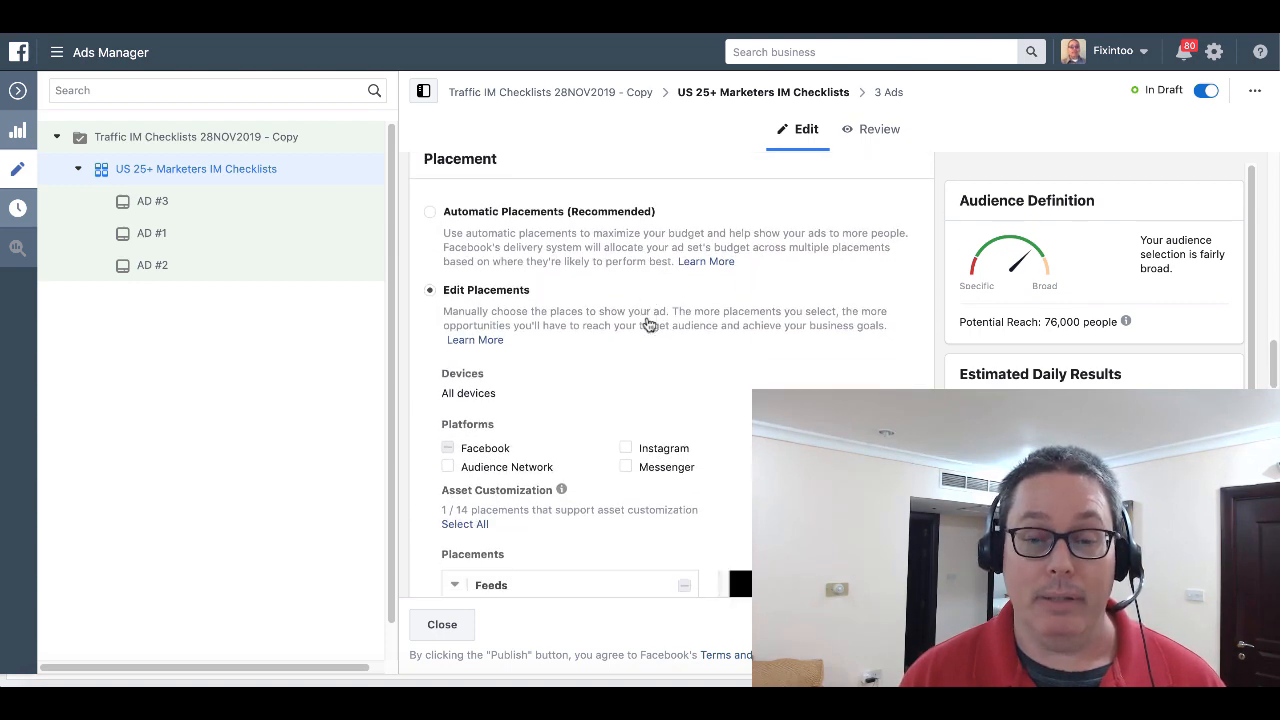
pyautogui.rightClick(647, 320)
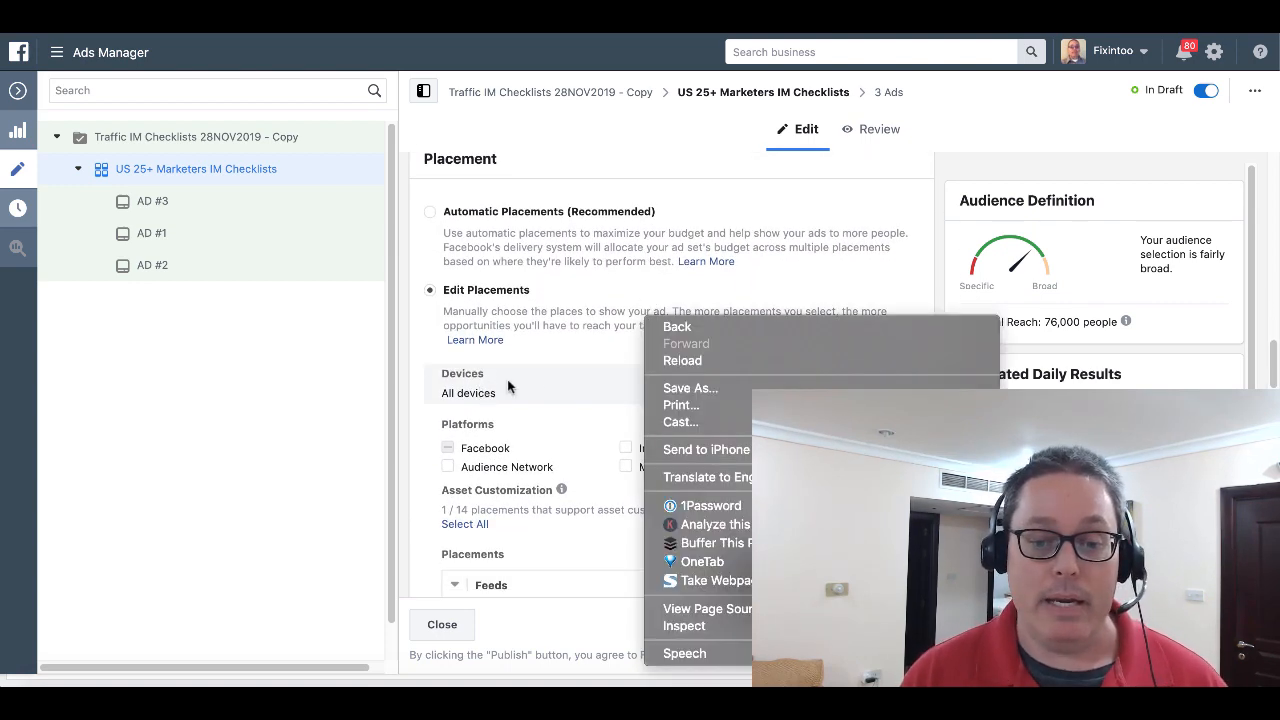
pyautogui.click(600, 381)
pyautogui.click(890, 376)
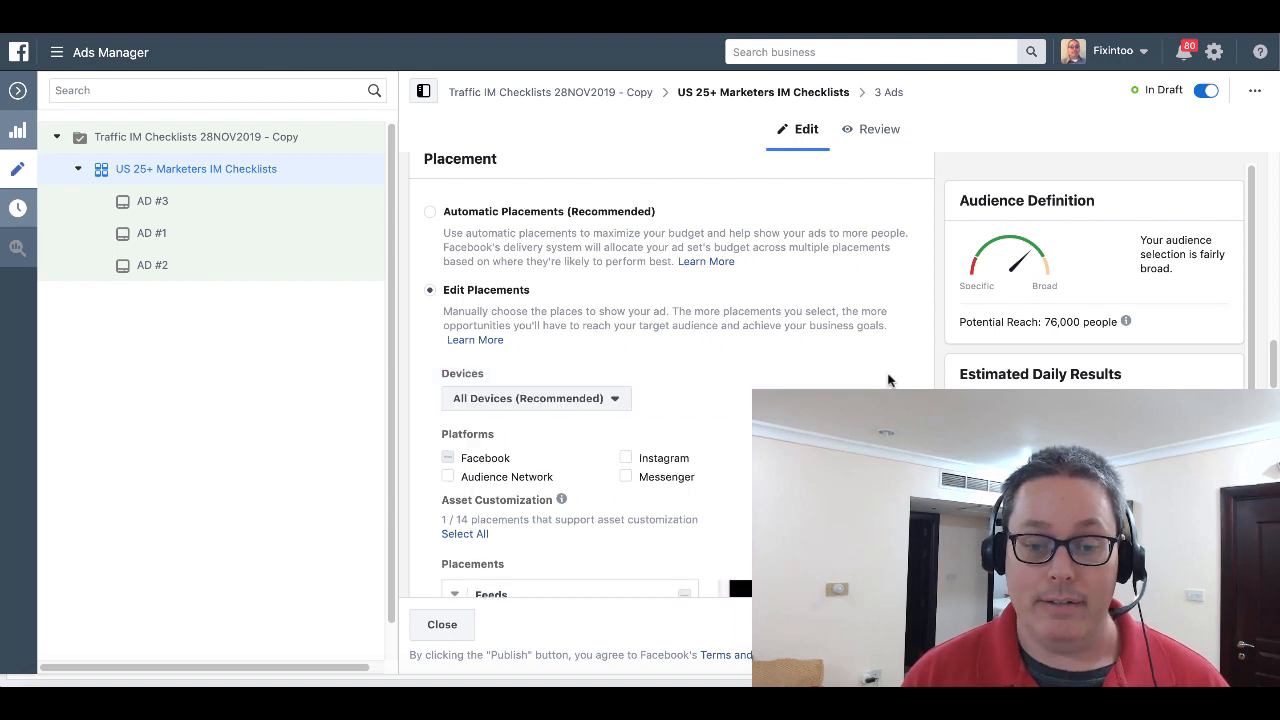
# - Restrict the ad set's placement devices to Desktop only and read the resulting link-click notice
pyautogui.click(611, 400)
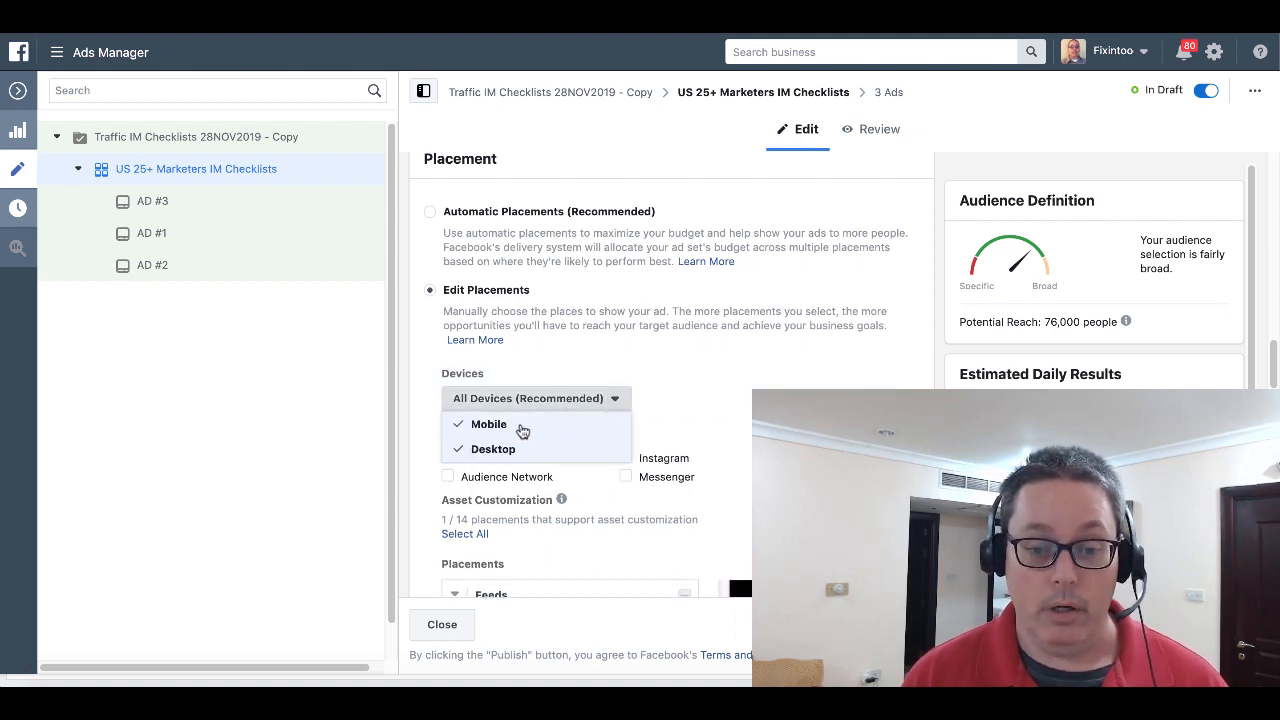
pyautogui.click(468, 426)
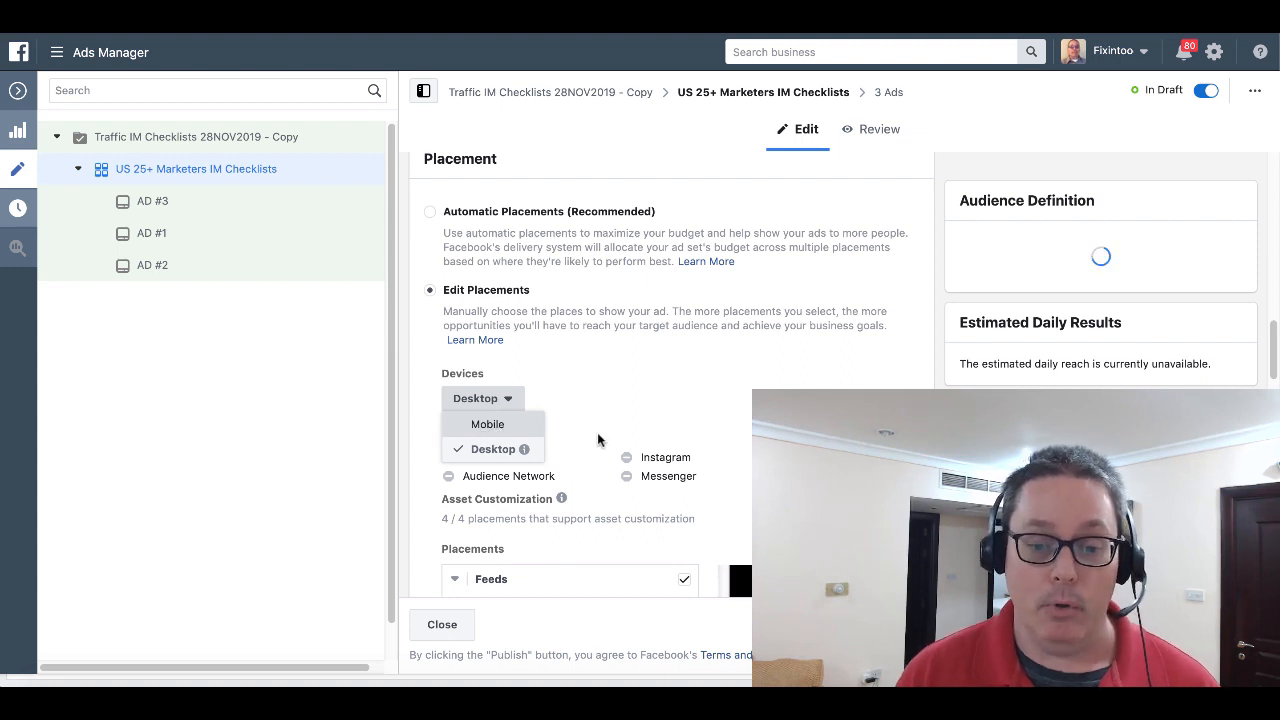
pyautogui.click(733, 400)
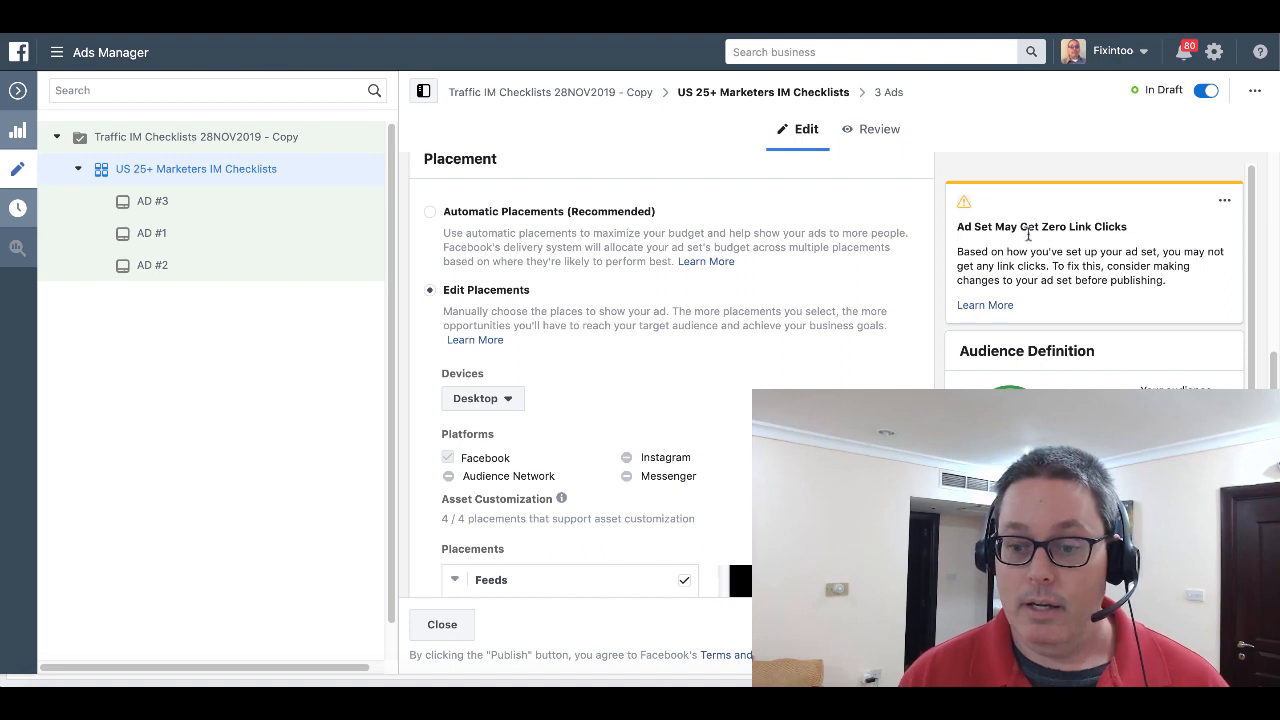
pyautogui.moveTo(956, 228); pyautogui.dragTo(1134, 233)
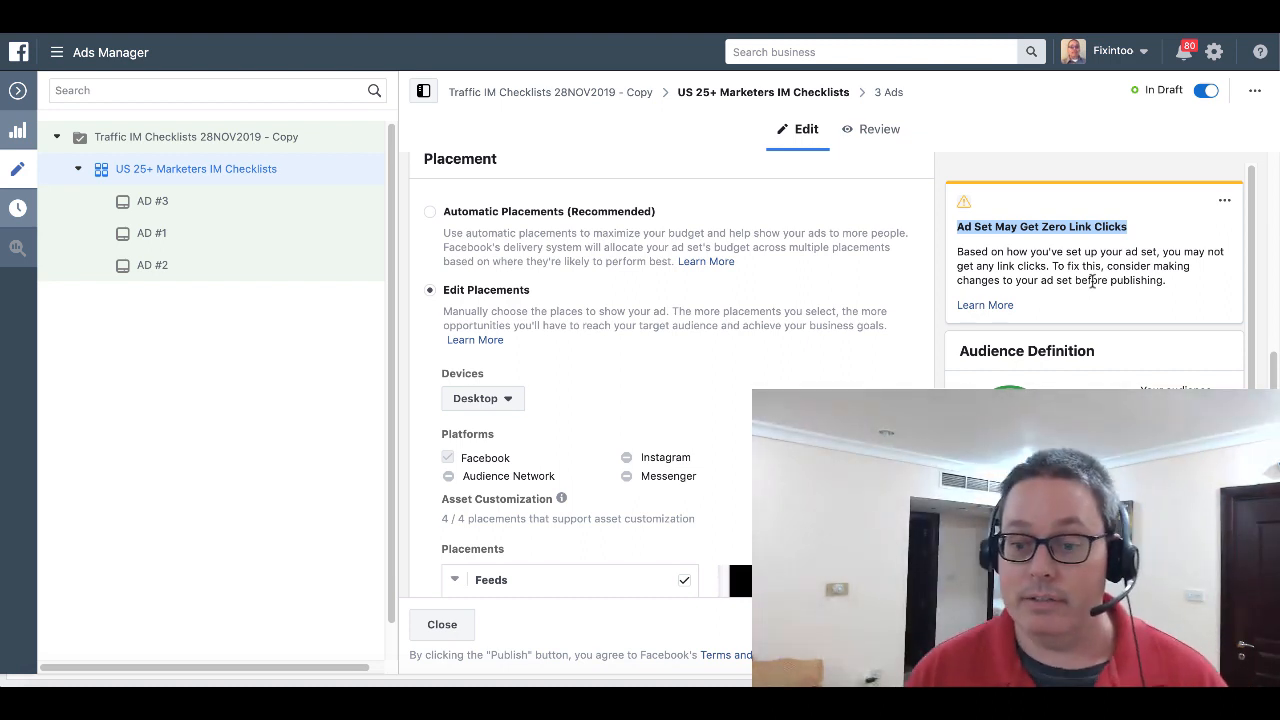
# - Limit the Feeds placements to Facebook News Feed by excluding Facebook Marketplace and Facebook Right Column
pyautogui.scroll(-3, 614, 400)
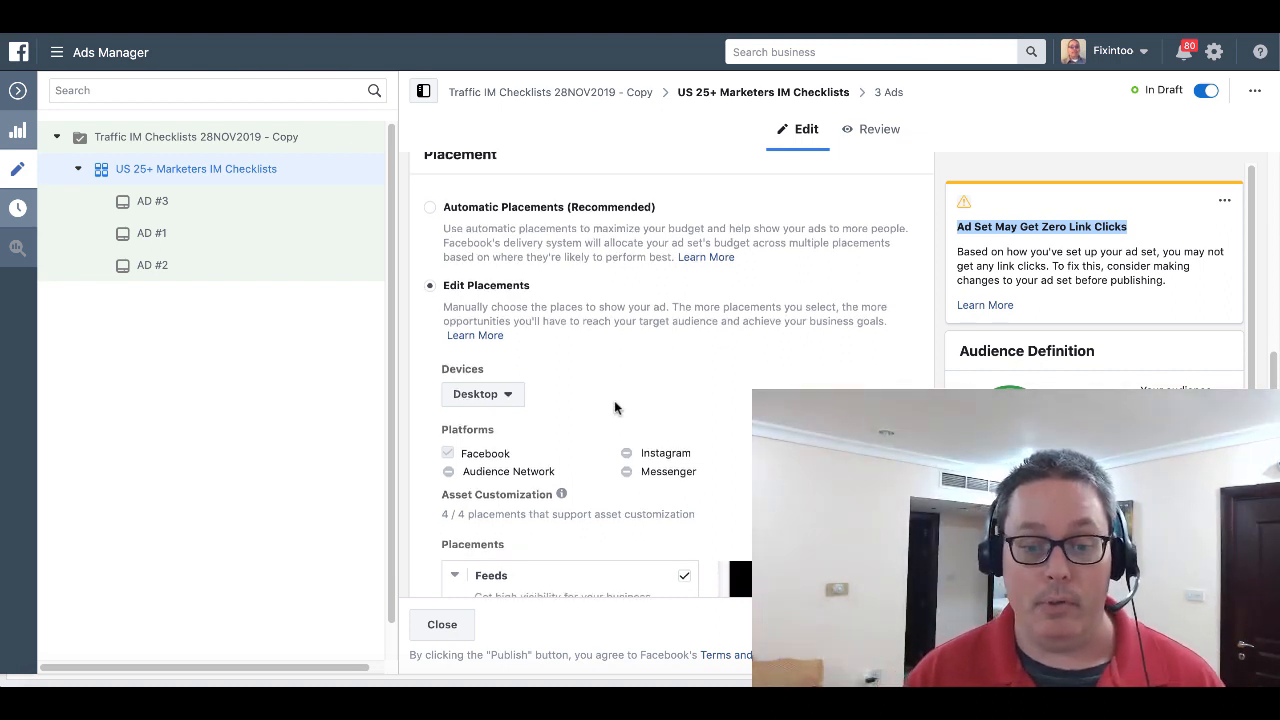
pyautogui.scroll(-4, 616, 407)
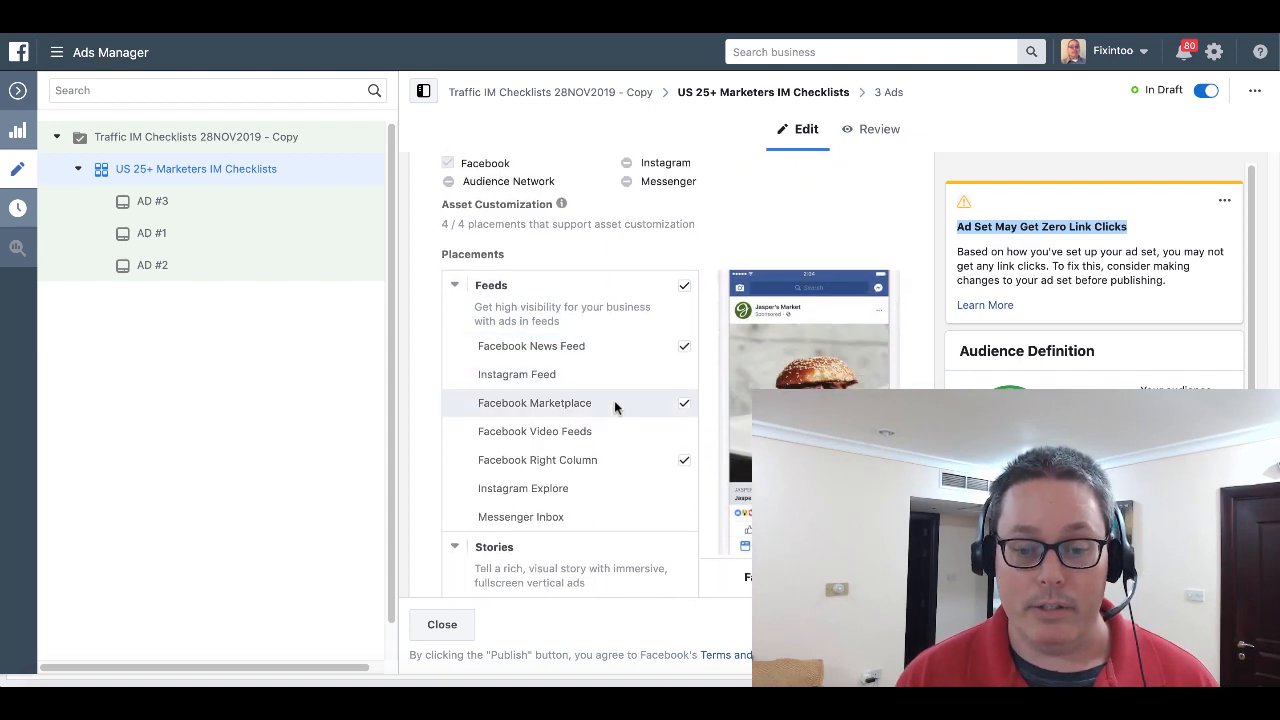
pyautogui.scroll(3, 614, 400)
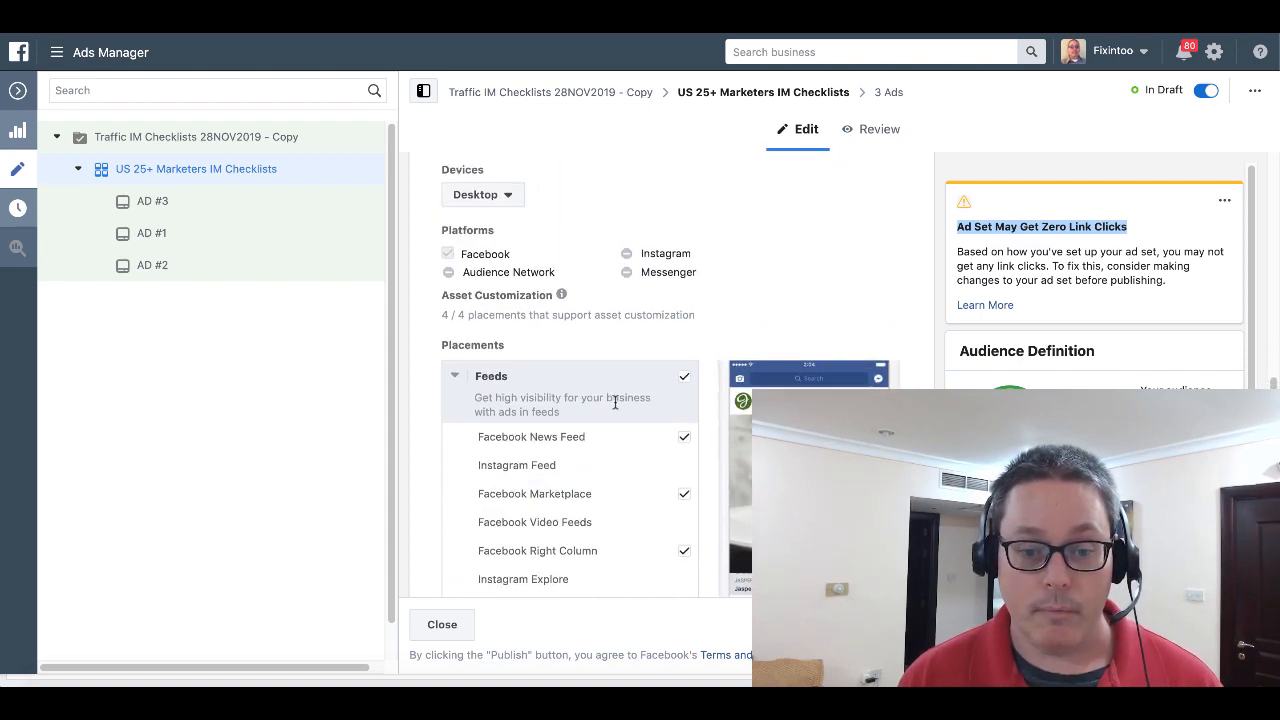
pyautogui.scroll(-1, 676, 400)
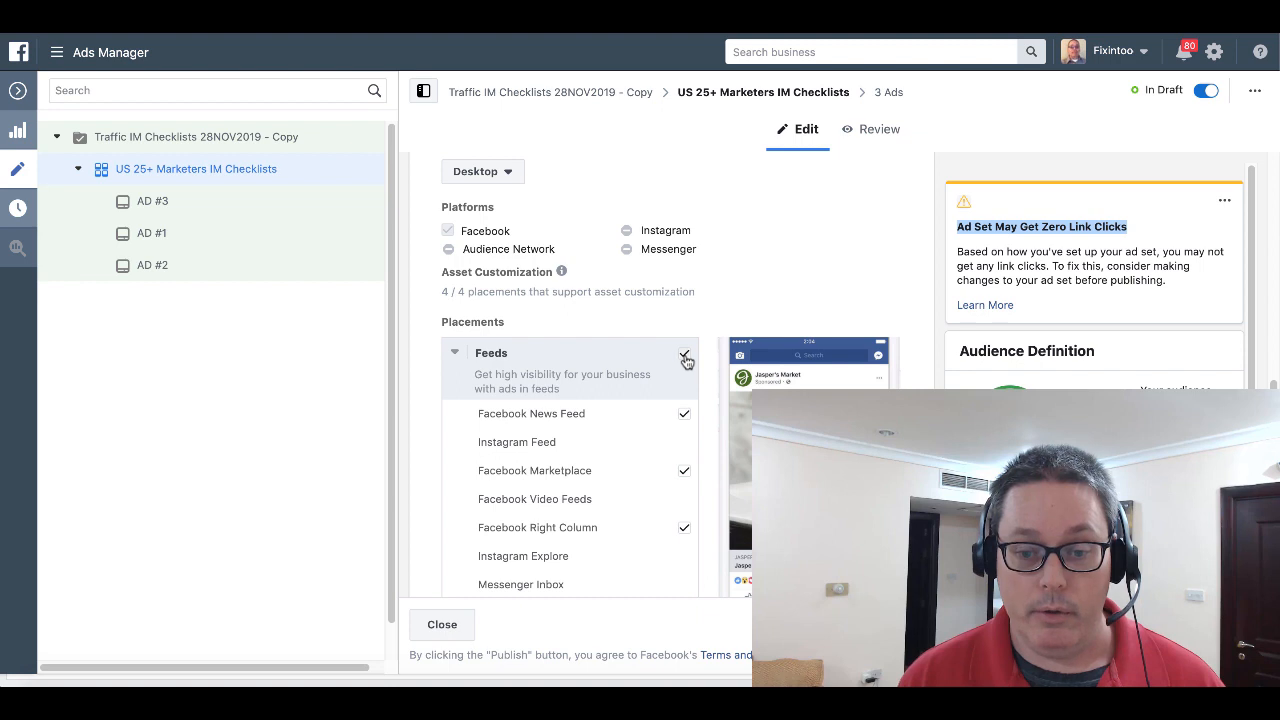
pyautogui.click(685, 358)
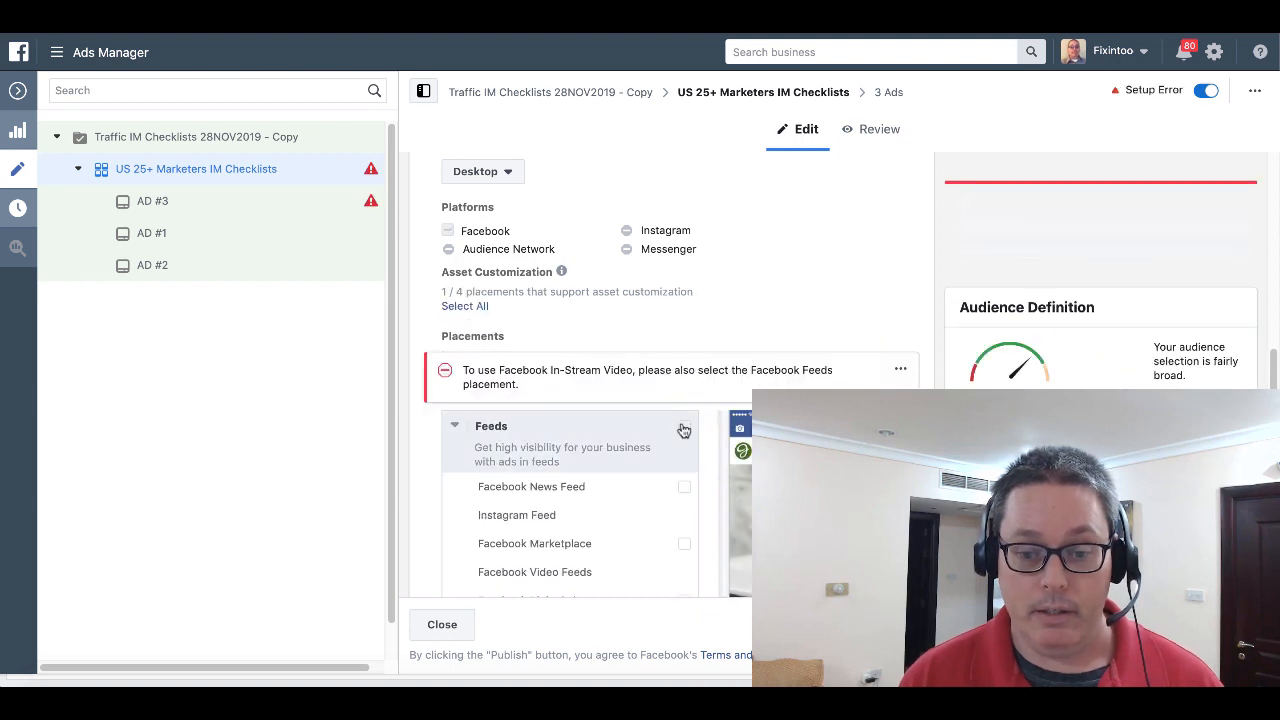
pyautogui.click(684, 429)
pyautogui.scroll(-2, 683, 430)
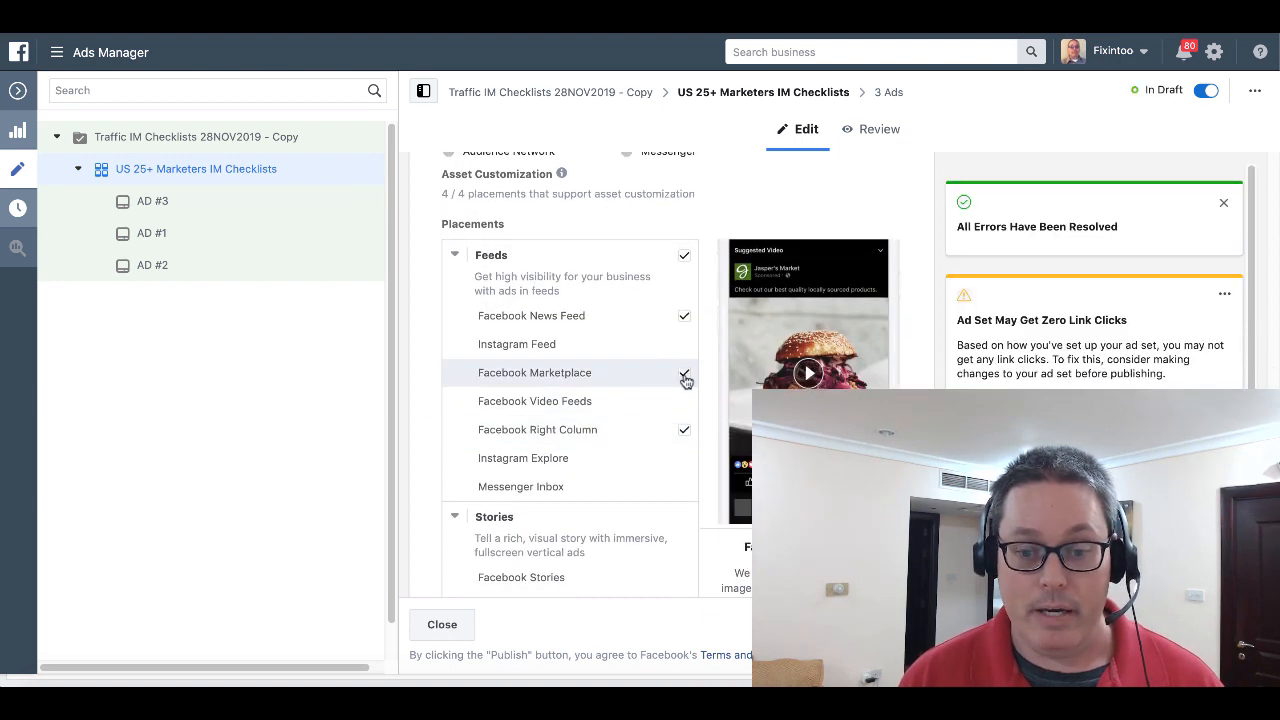
pyautogui.click(685, 378)
pyautogui.click(685, 430)
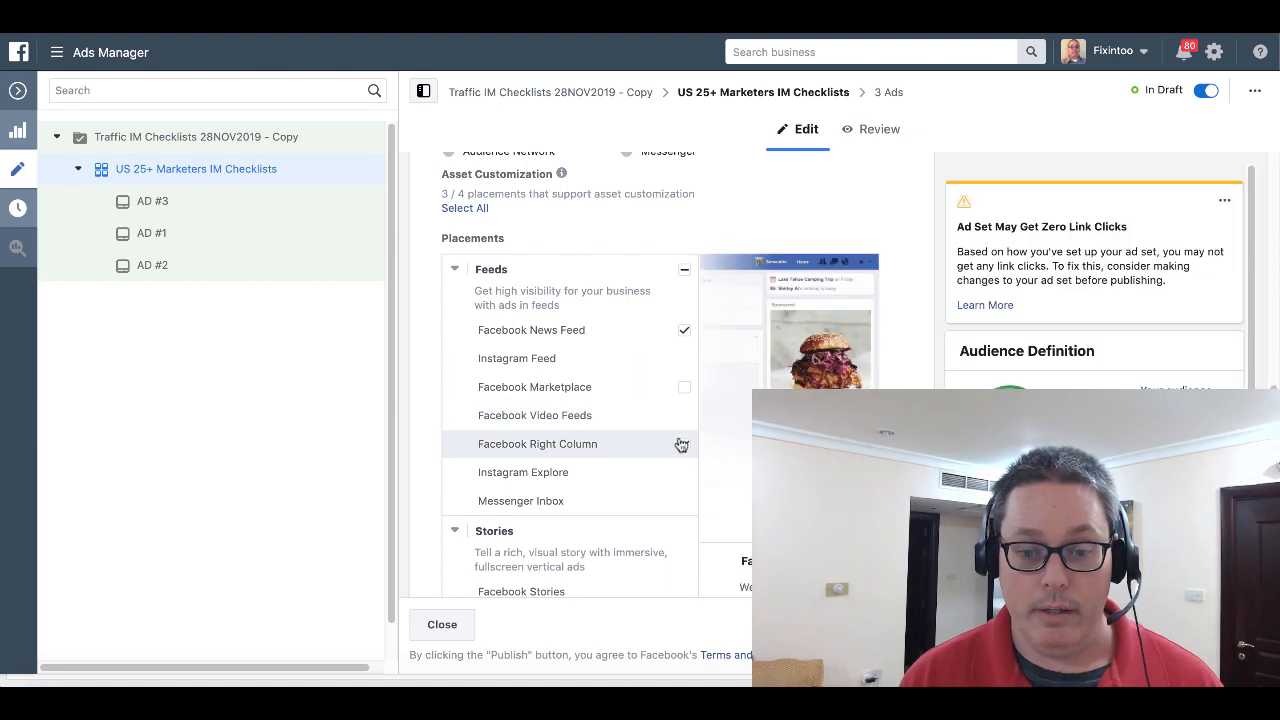
pyautogui.click(681, 445)
# - Exclude the Facebook In-Stream Videos placement and check the remaining placement and Optimization & Delivery settings
pyautogui.scroll(-3, 685, 440)
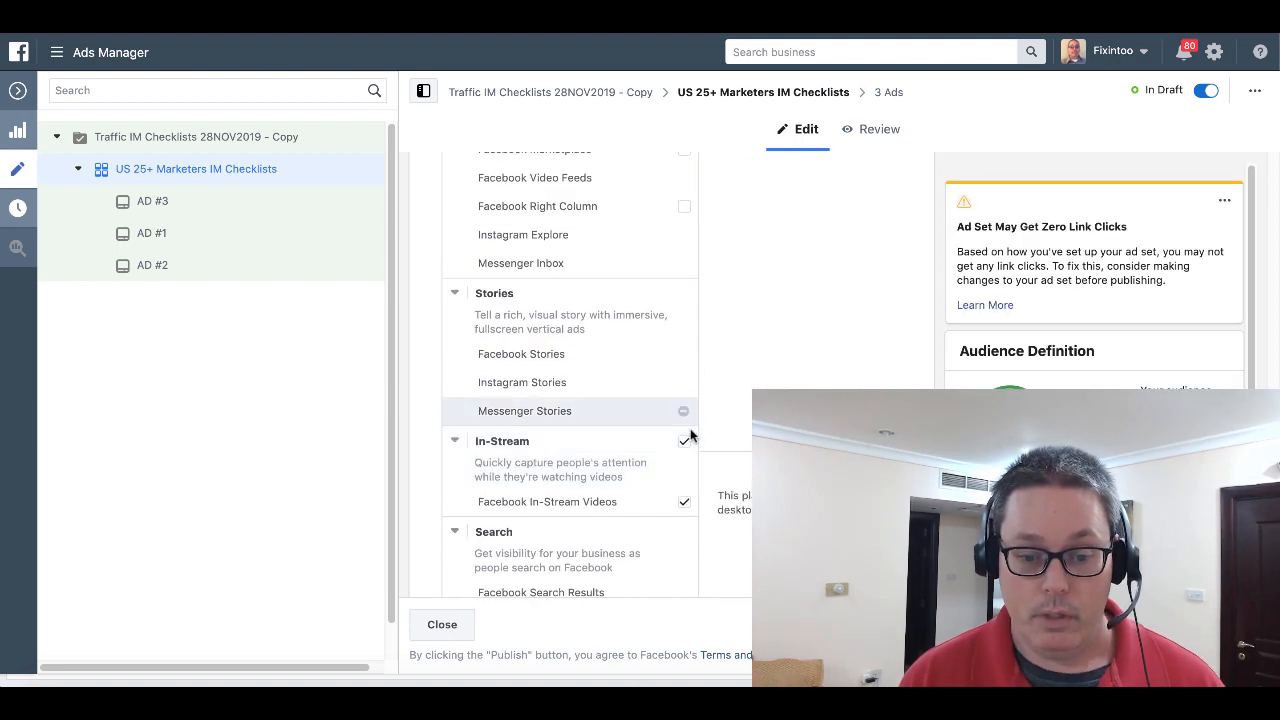
pyautogui.click(685, 505)
pyautogui.click(684, 440)
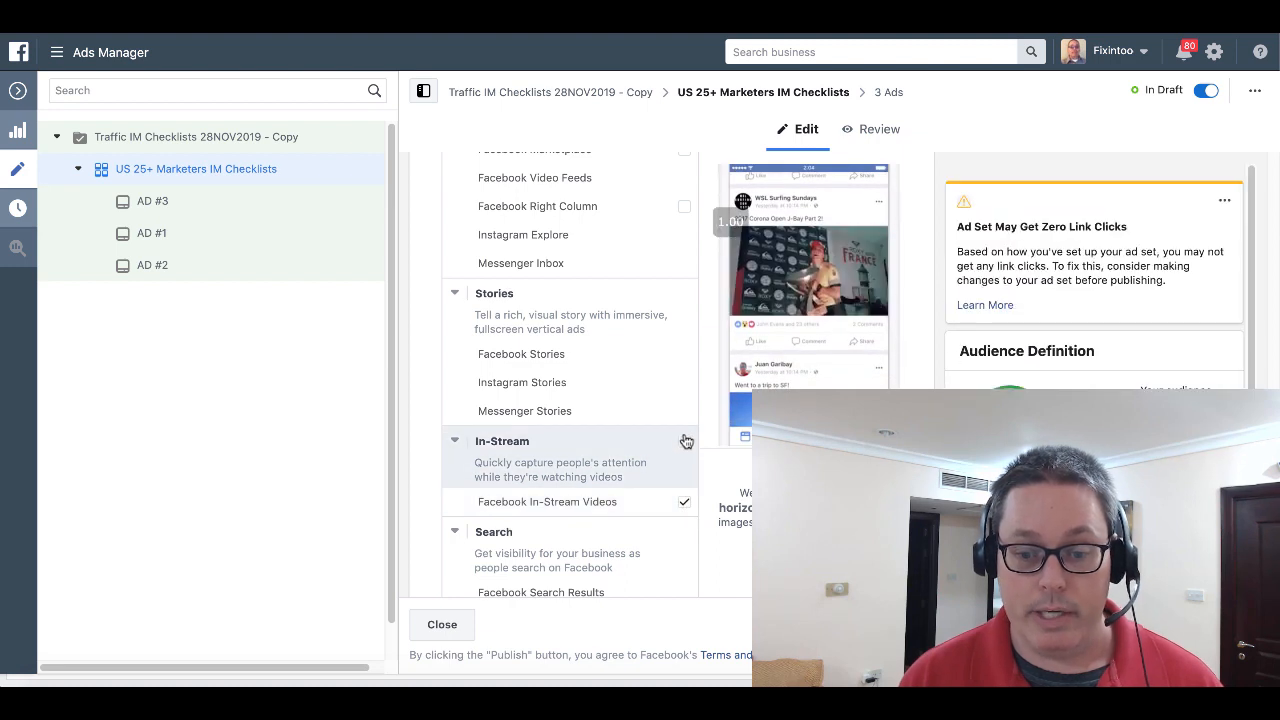
pyautogui.click(685, 506)
pyautogui.scroll(-3, 620, 491)
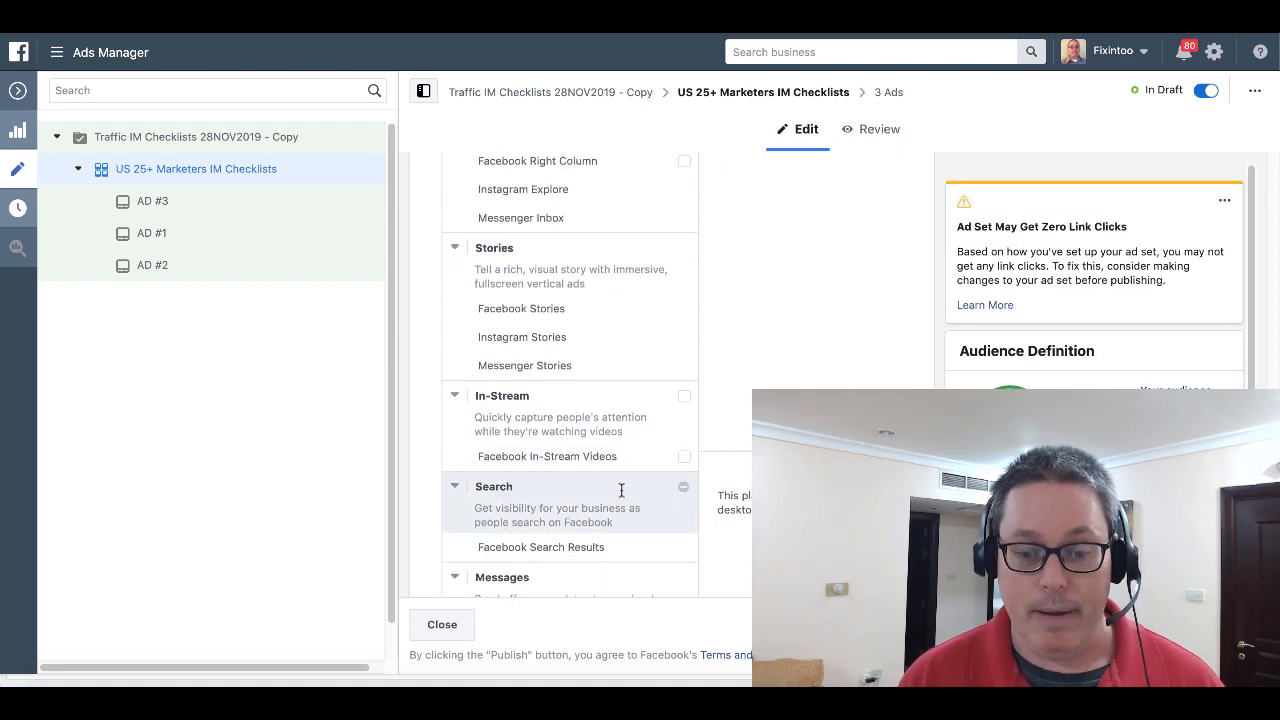
pyautogui.scroll(-4, 620, 491)
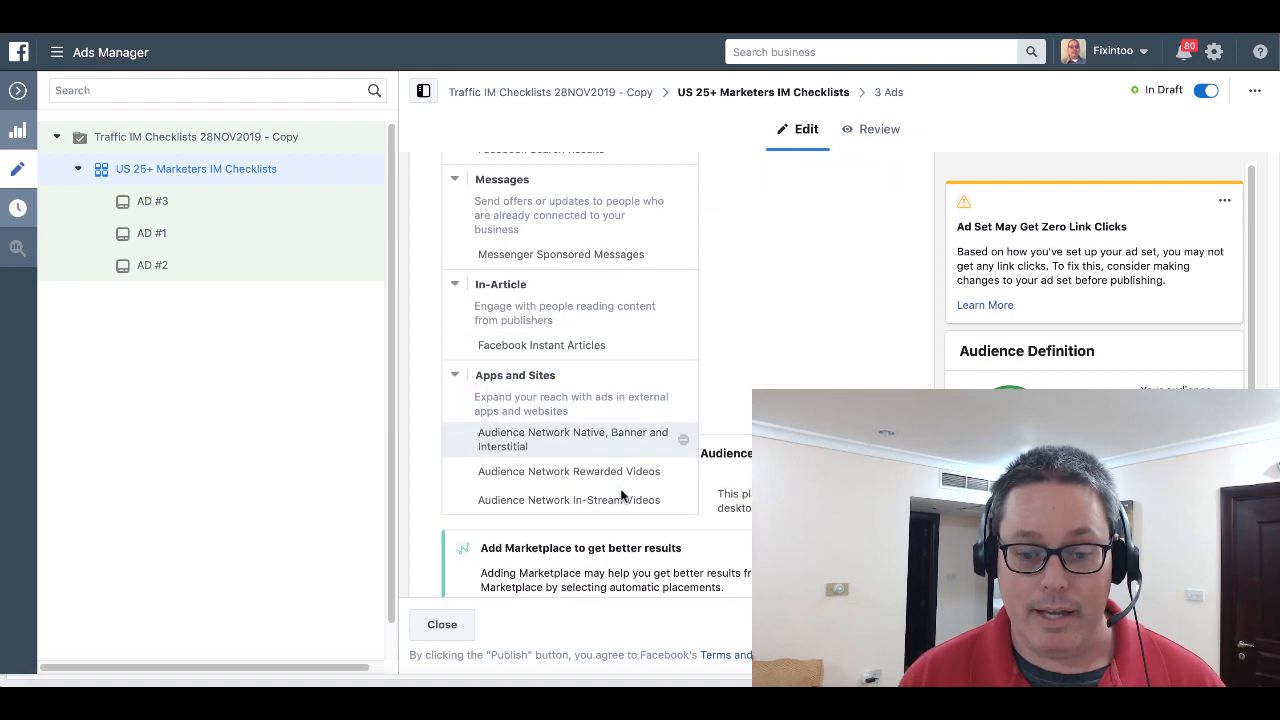
pyautogui.scroll(-4, 620, 491)
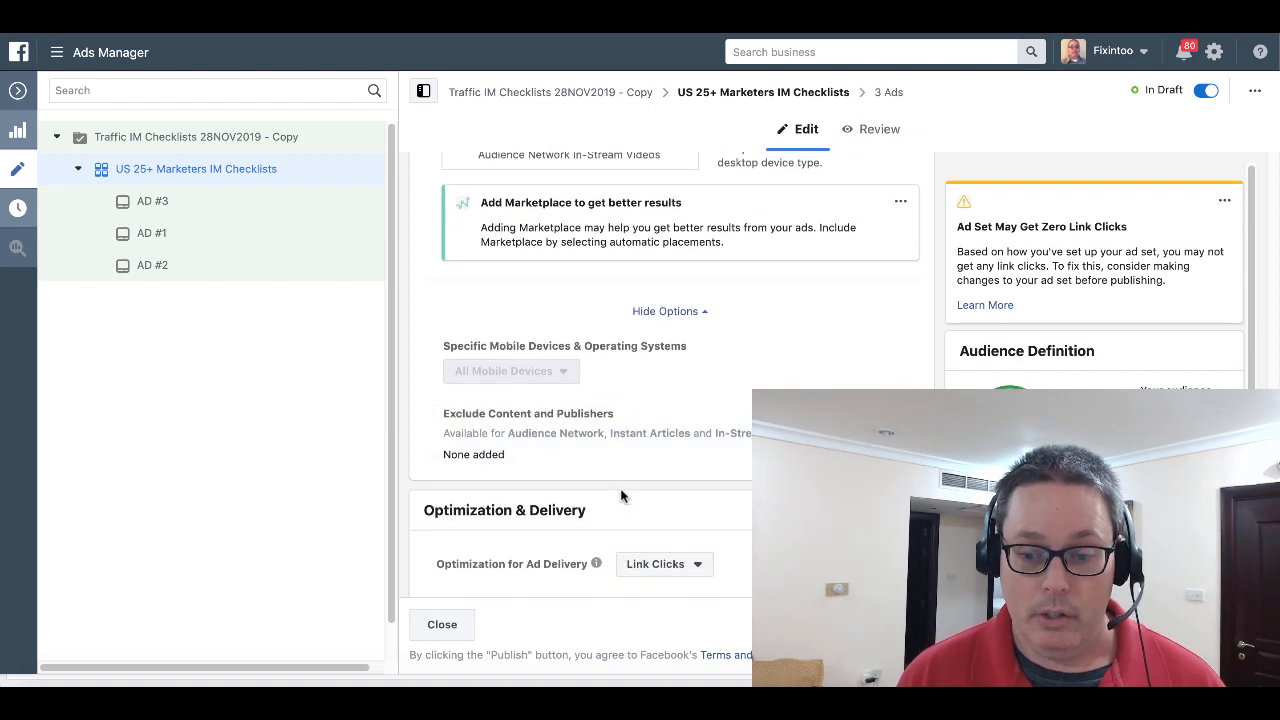
pyautogui.scroll(-1, 620, 491)
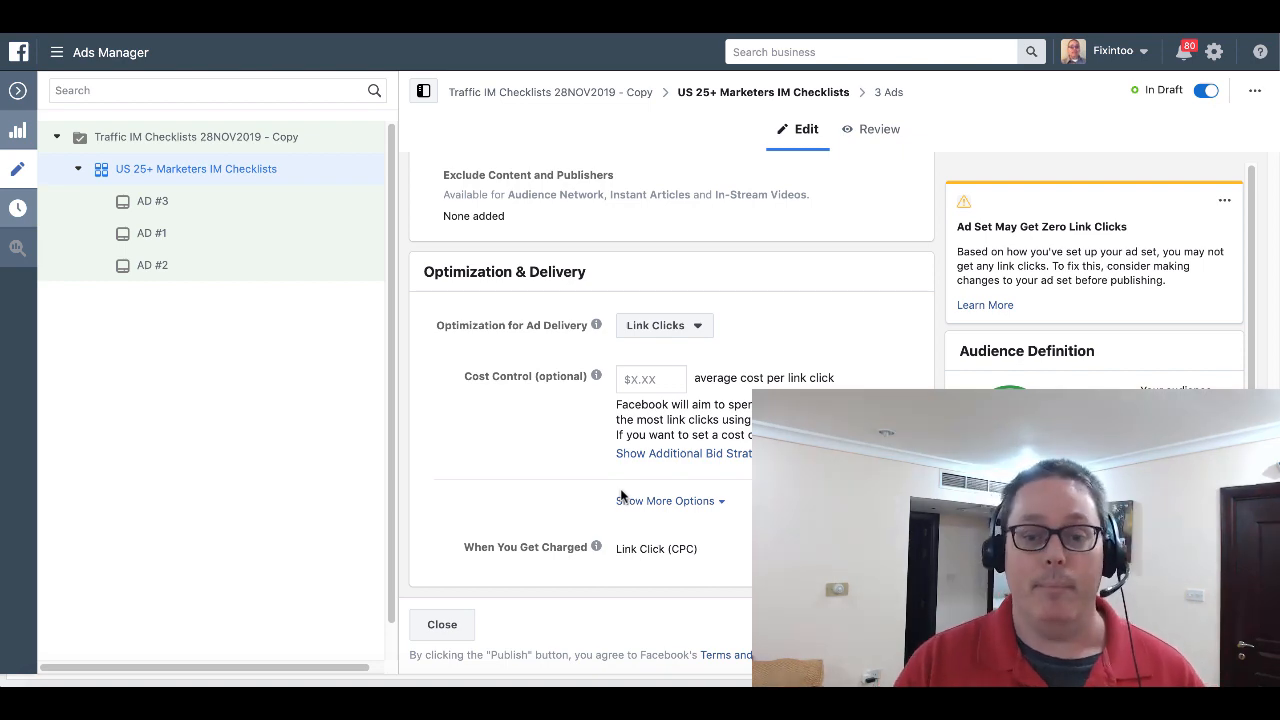
pyautogui.scroll(15, 620, 495)
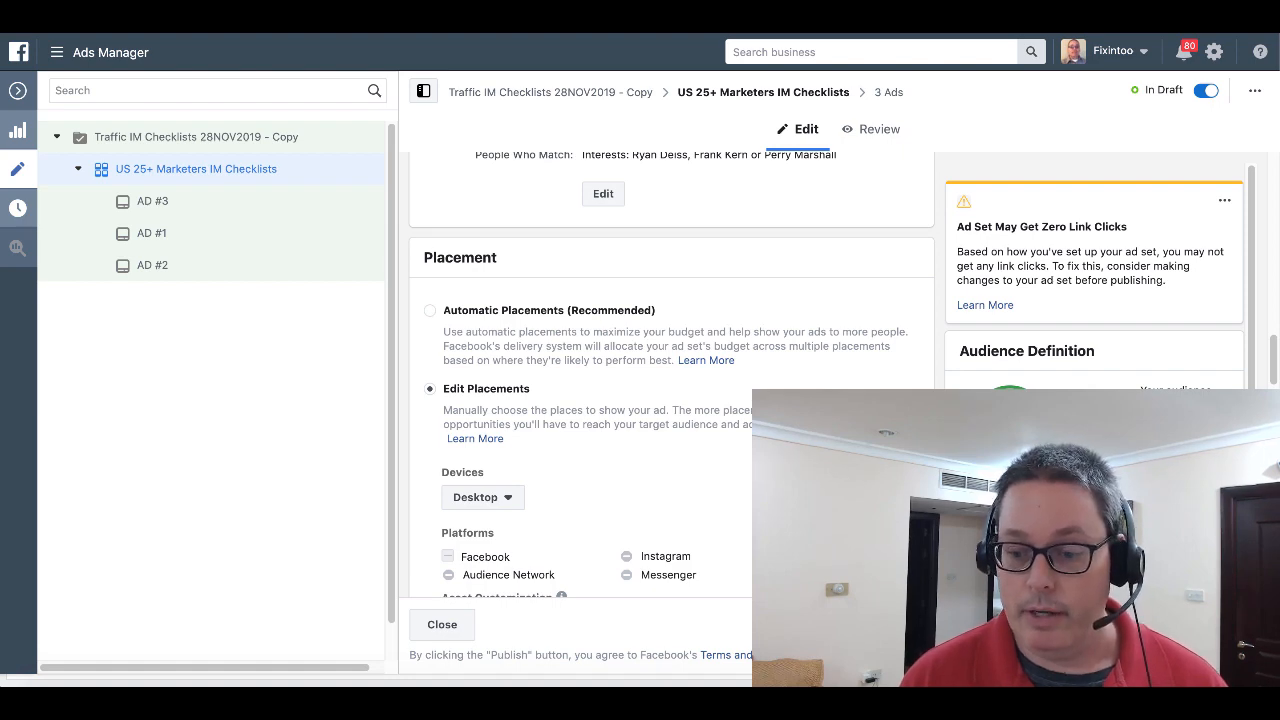
# - Check the delivery status of the first campaign copy, its ad set and its three ads
pyautogui.click(196, 136)
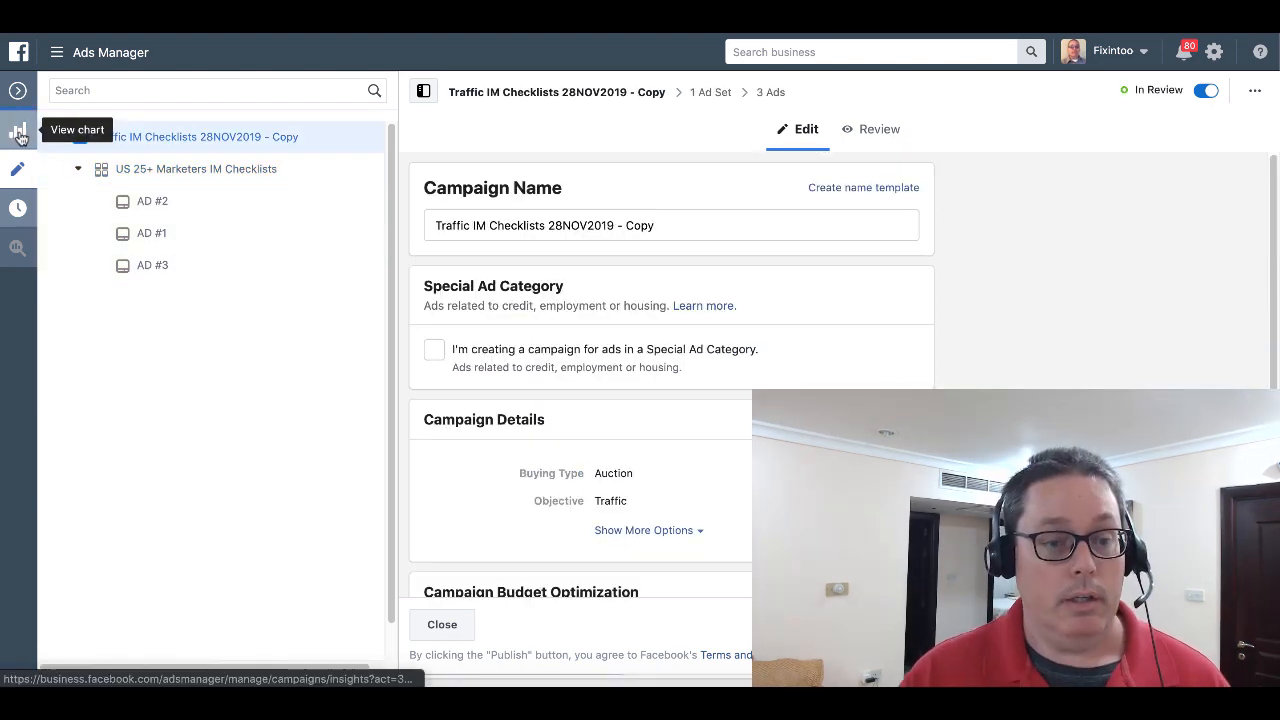
pyautogui.click(18, 132)
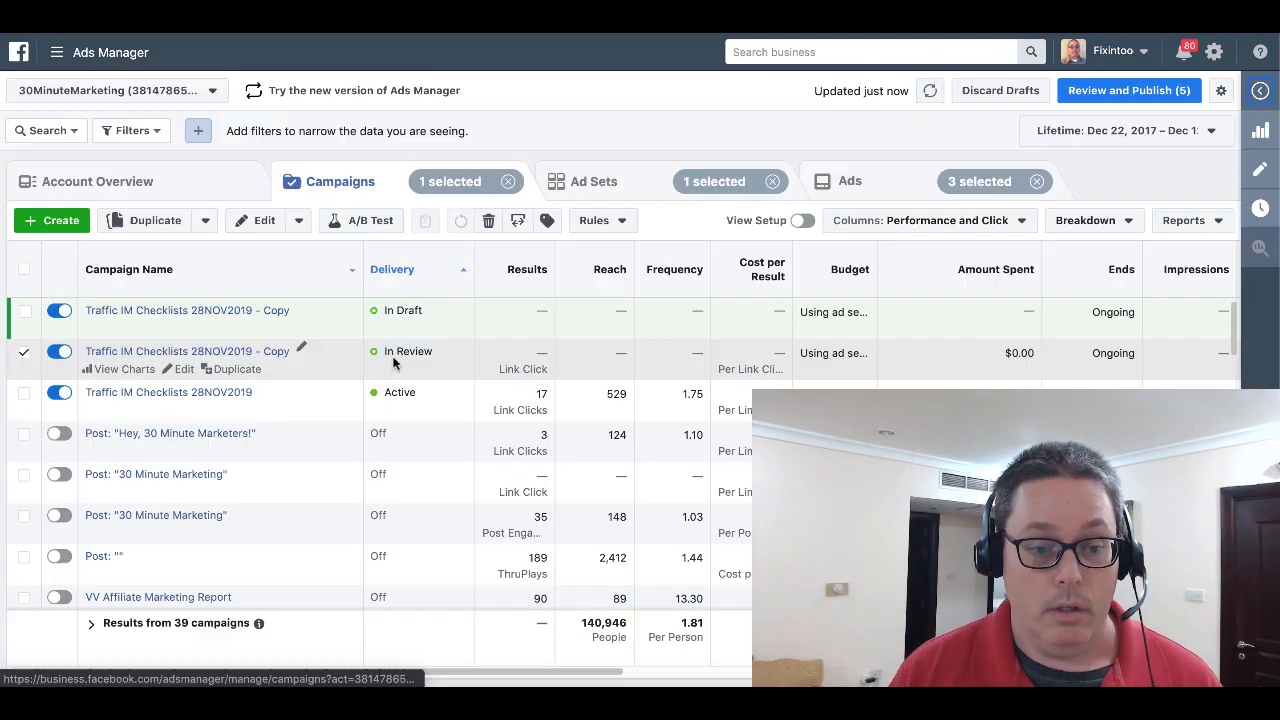
pyautogui.moveTo(437, 352); pyautogui.dragTo(380, 355)
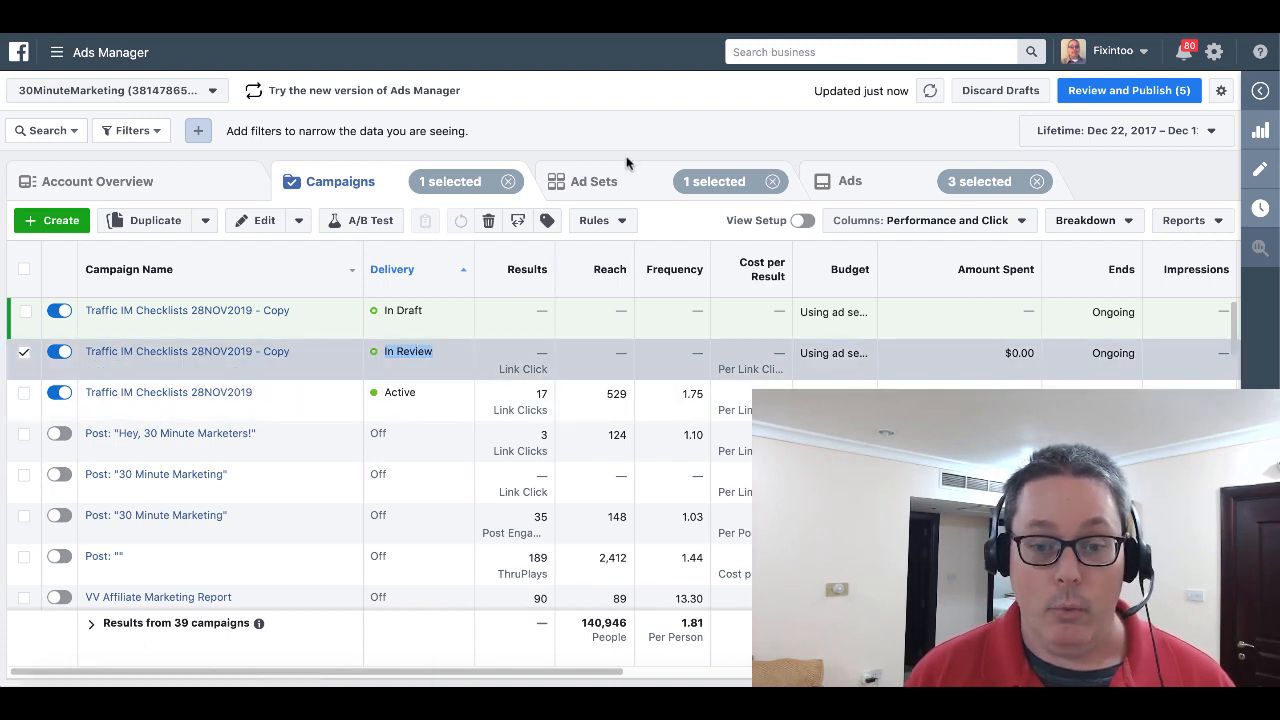
pyautogui.click(597, 182)
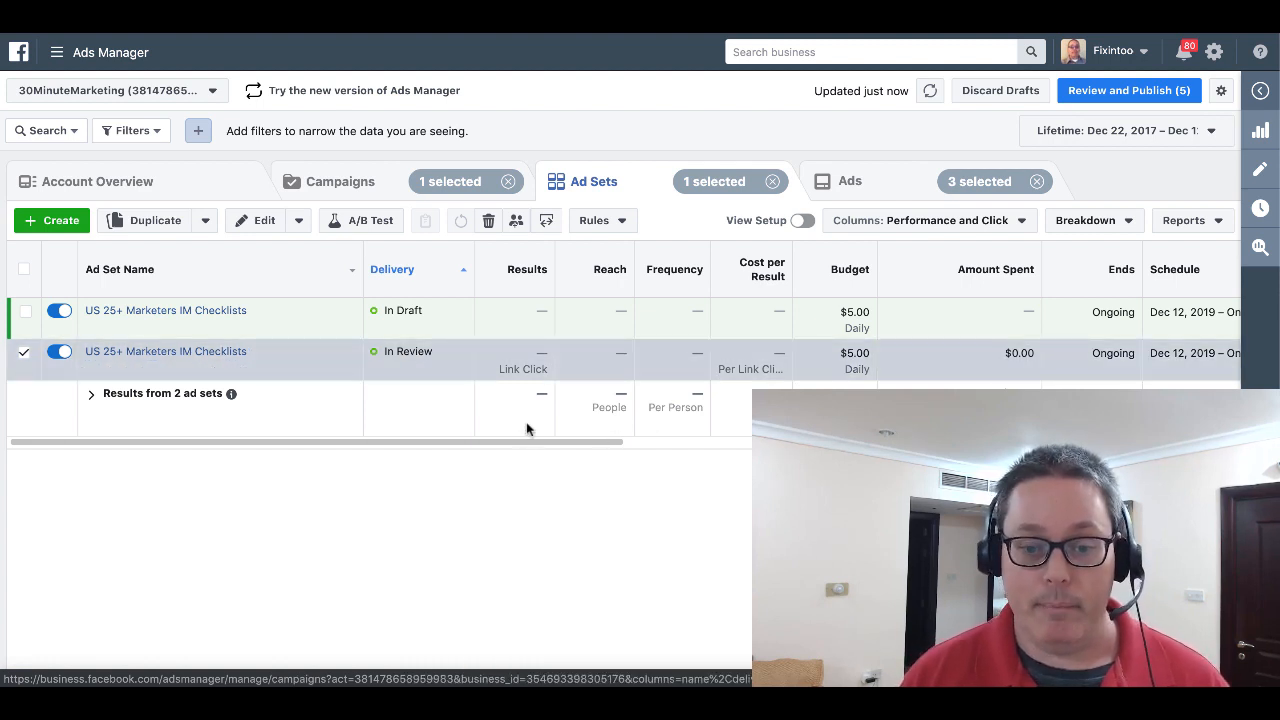
pyautogui.click(875, 189)
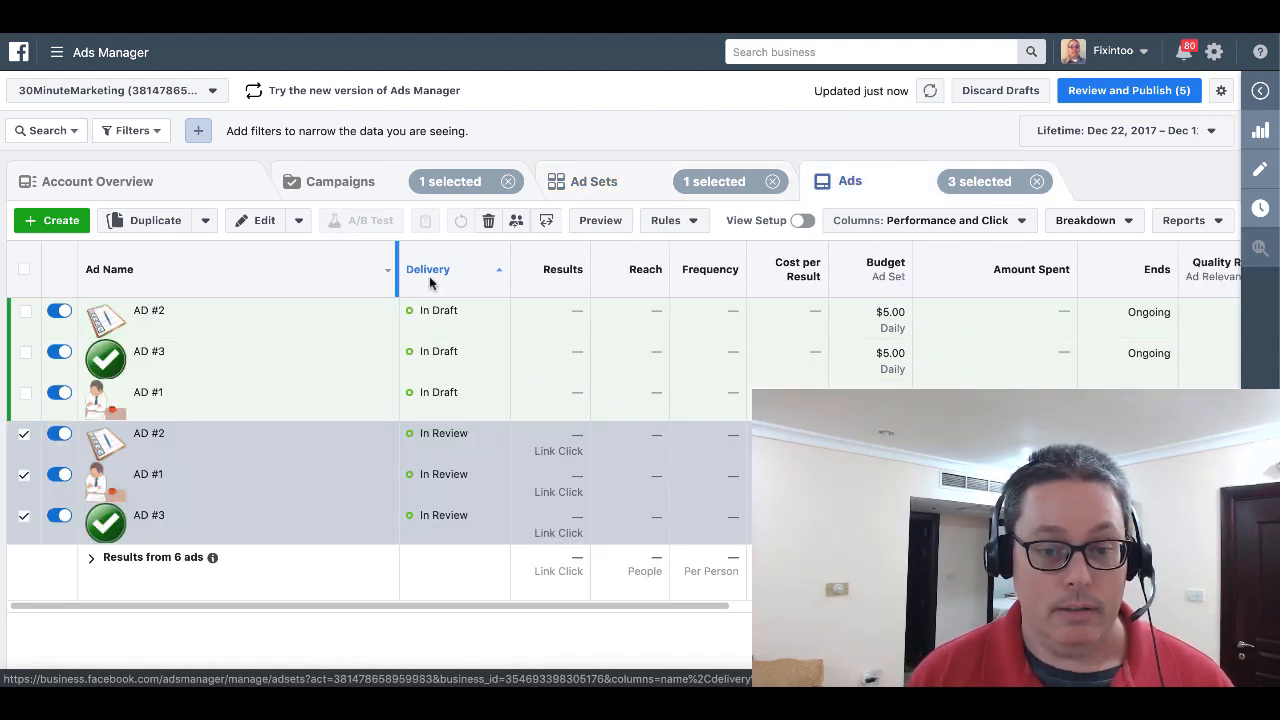
pyautogui.click(604, 190)
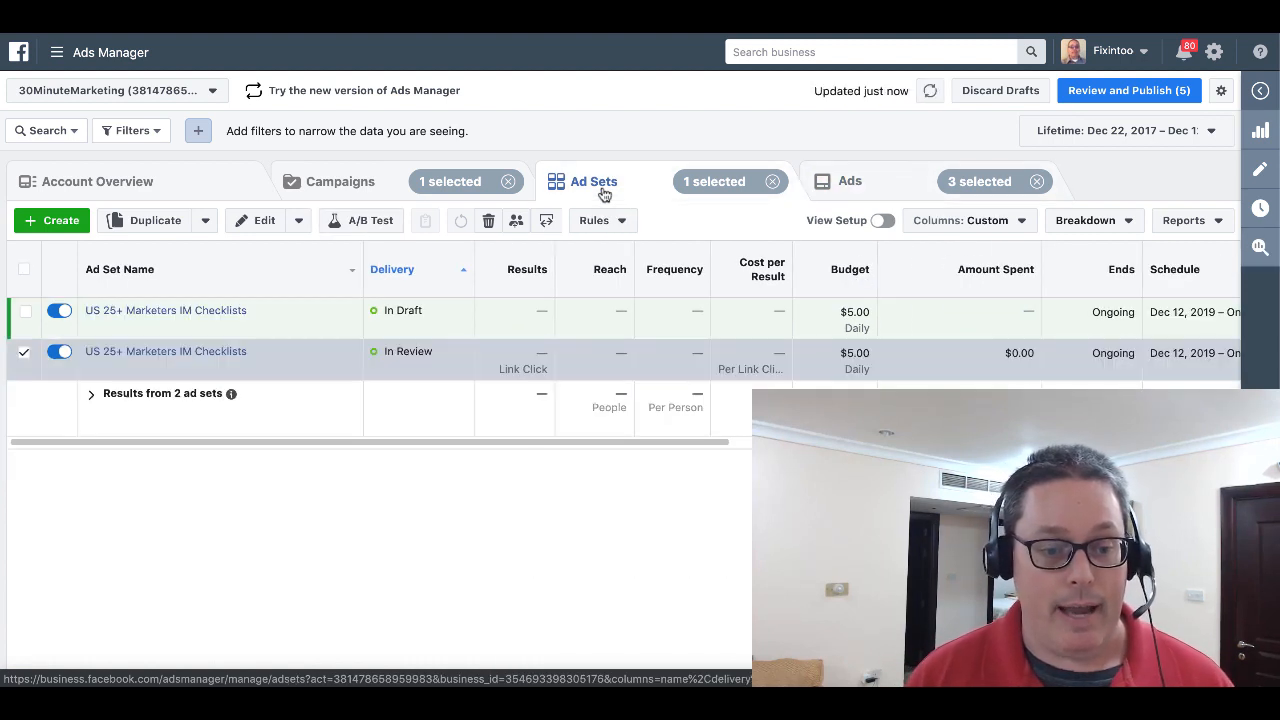
pyautogui.click(25, 355)
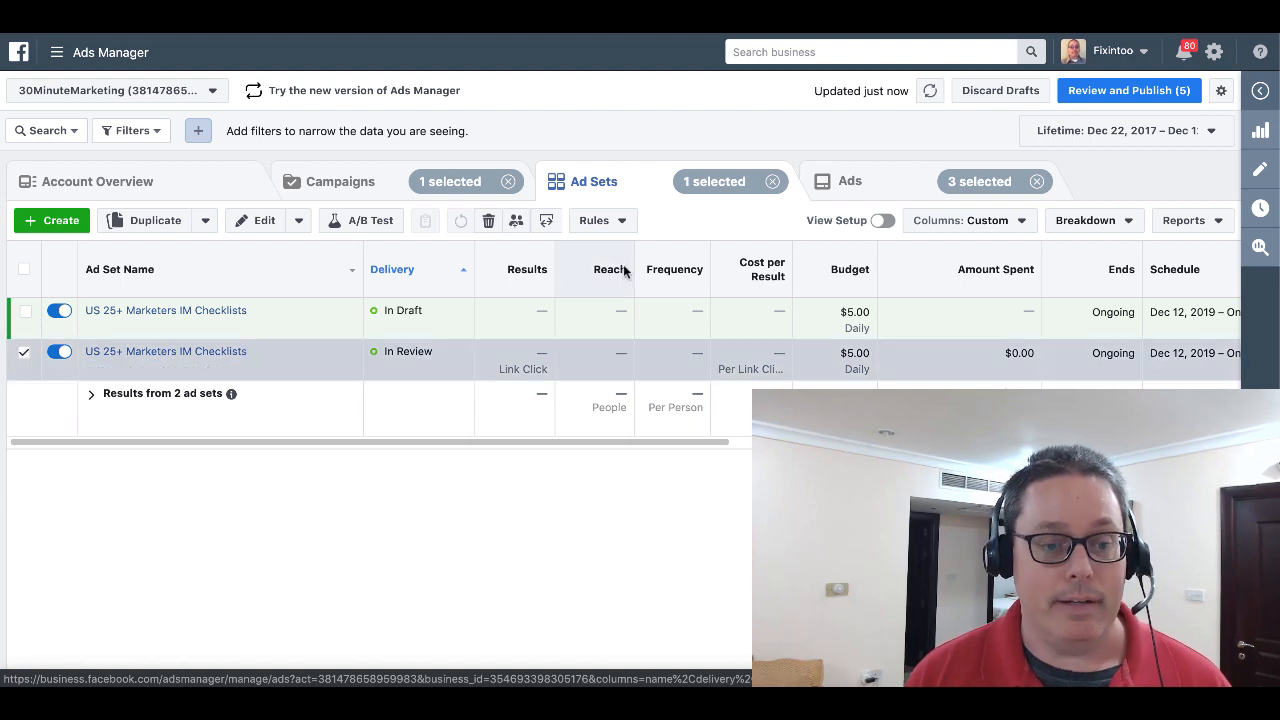
pyautogui.click(874, 191)
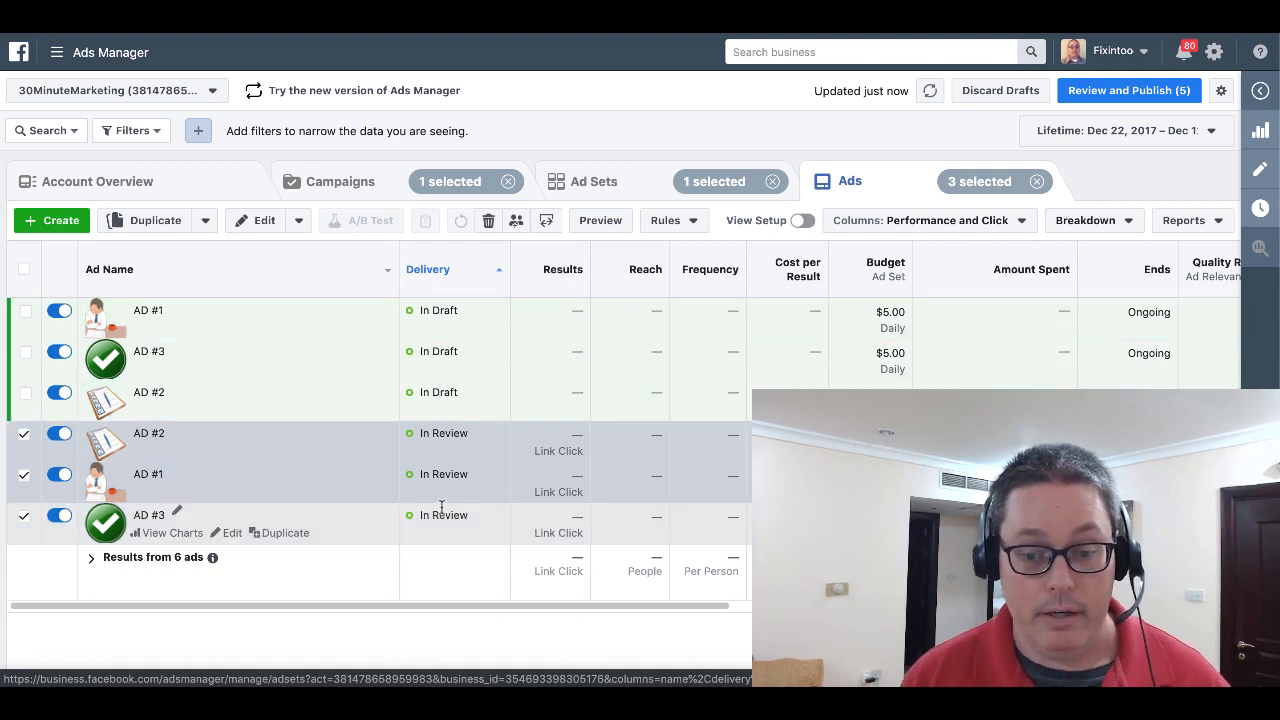
# - Select only the campaign copy still in draft and open its US 25+ Marketers IM Checklists ad set for editing without publishing
pyautogui.click(366, 183)
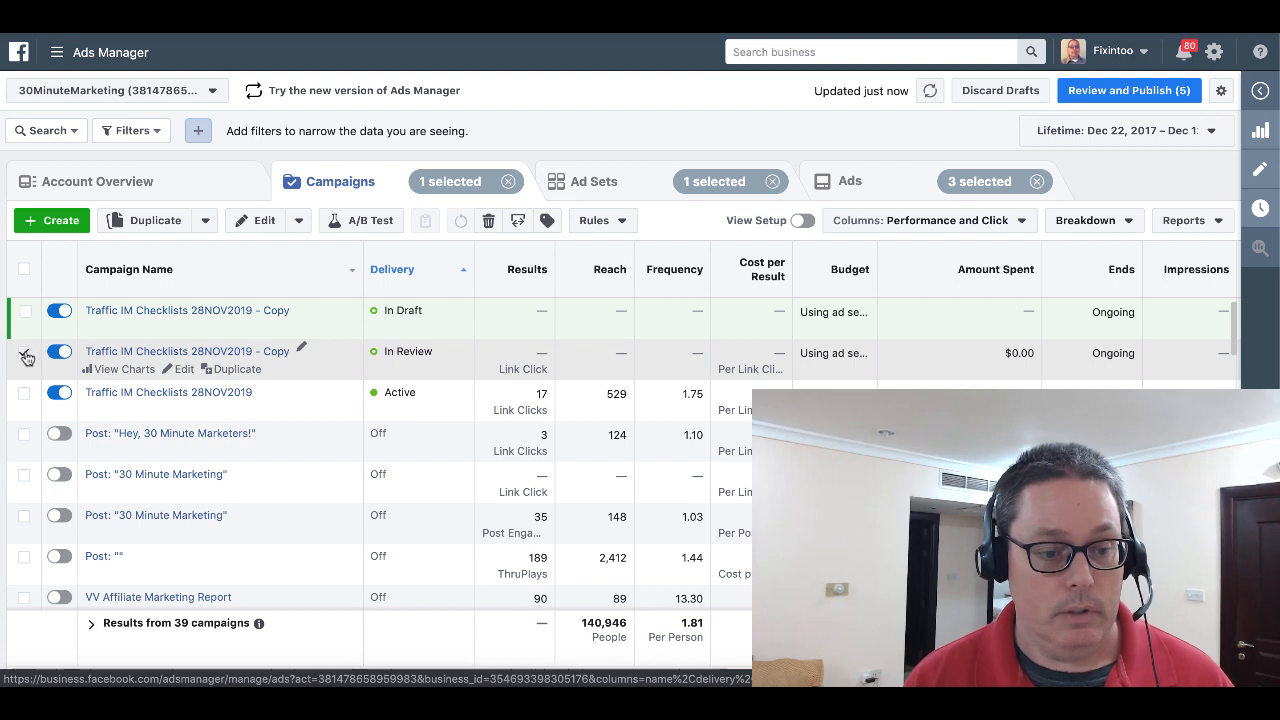
pyautogui.click(25, 355)
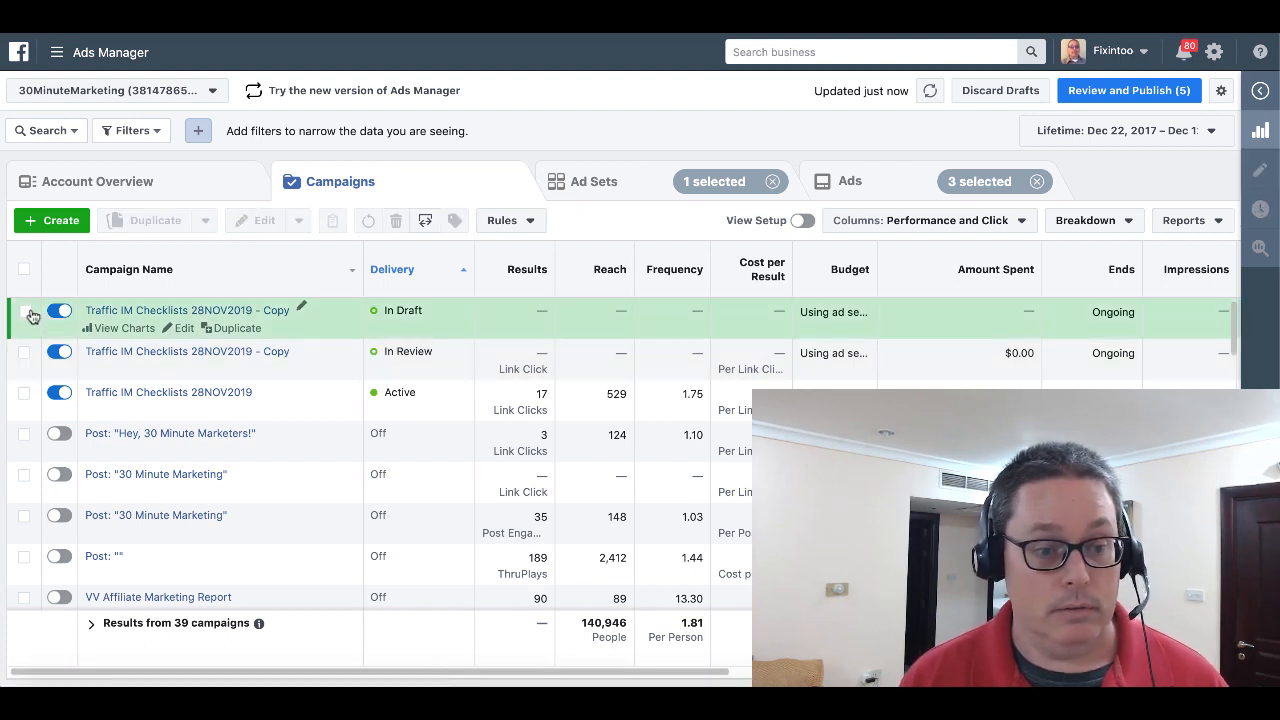
pyautogui.click(27, 313)
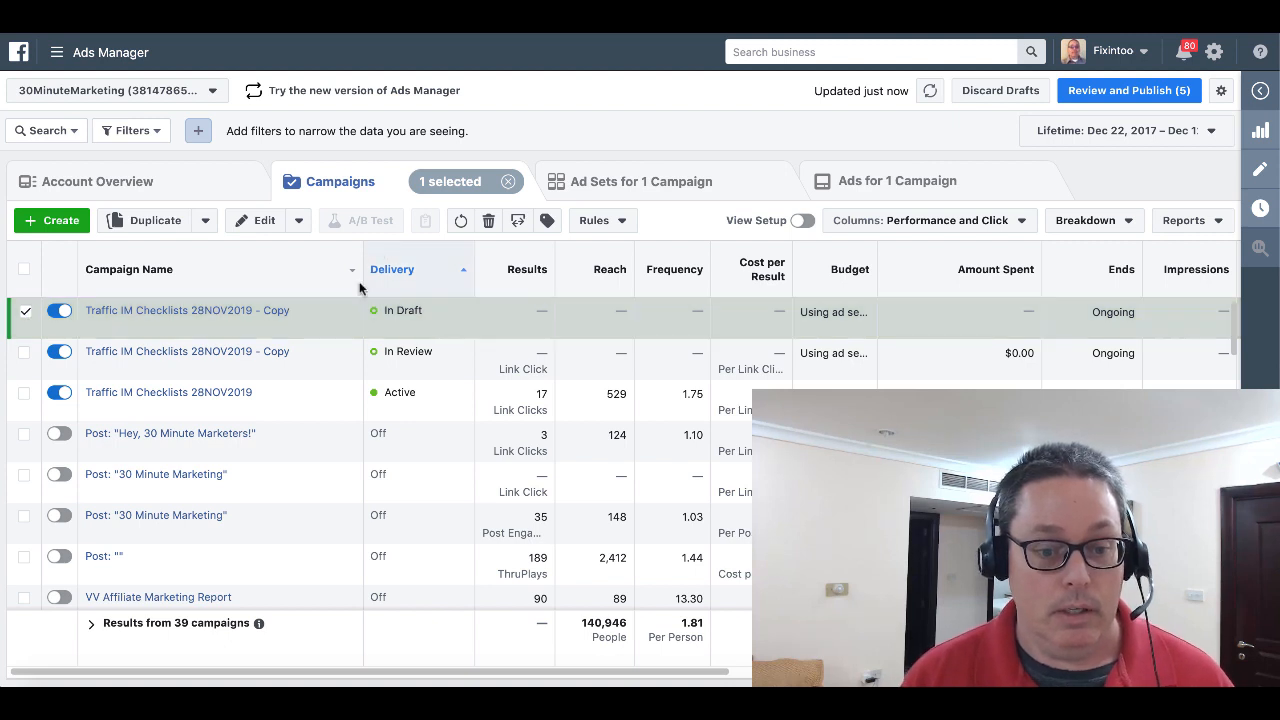
pyautogui.click(652, 185)
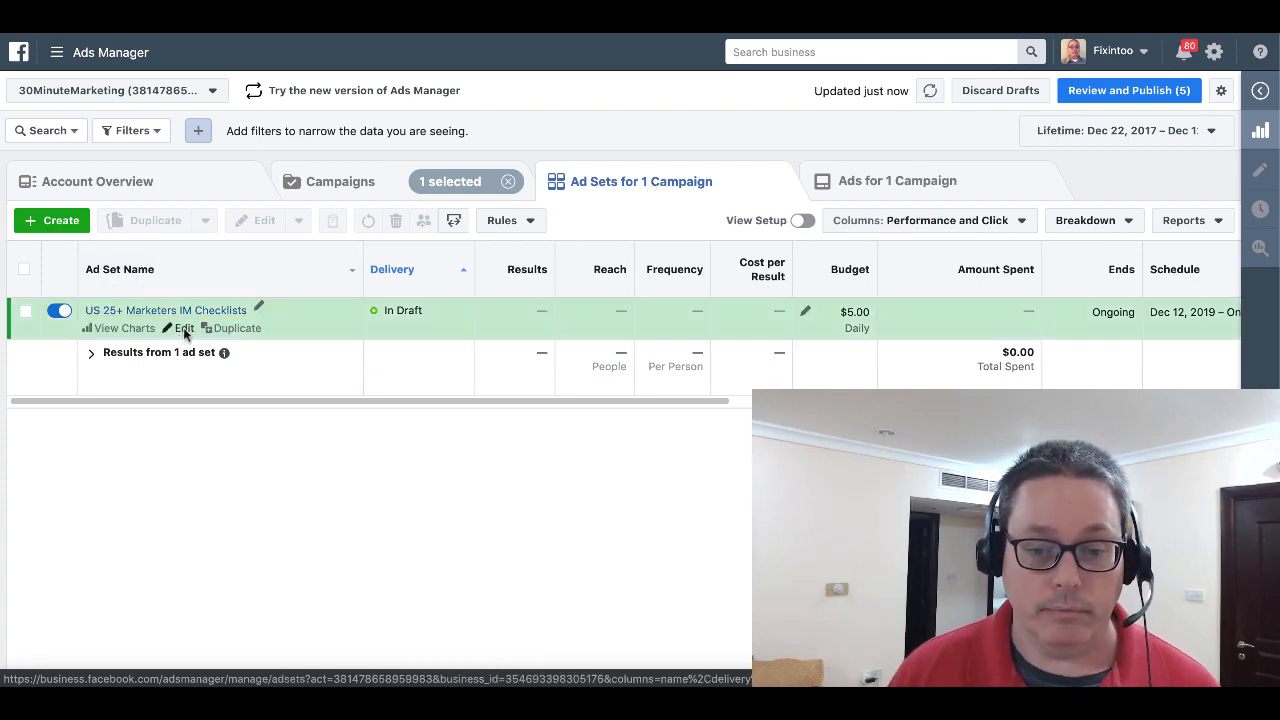
pyautogui.click(183, 328)
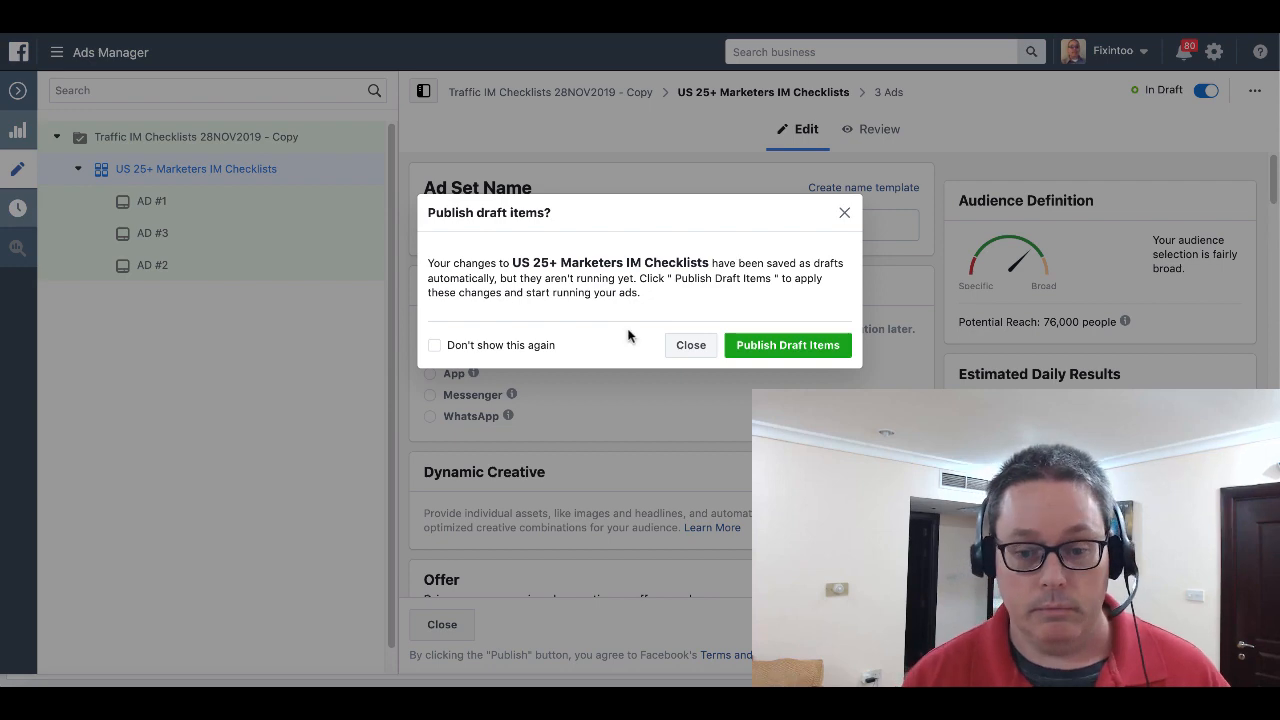
pyautogui.click(692, 346)
# - Restrict the ad set's placement devices to Mobile only by excluding Desktop
pyautogui.scroll(-3, 666, 429)
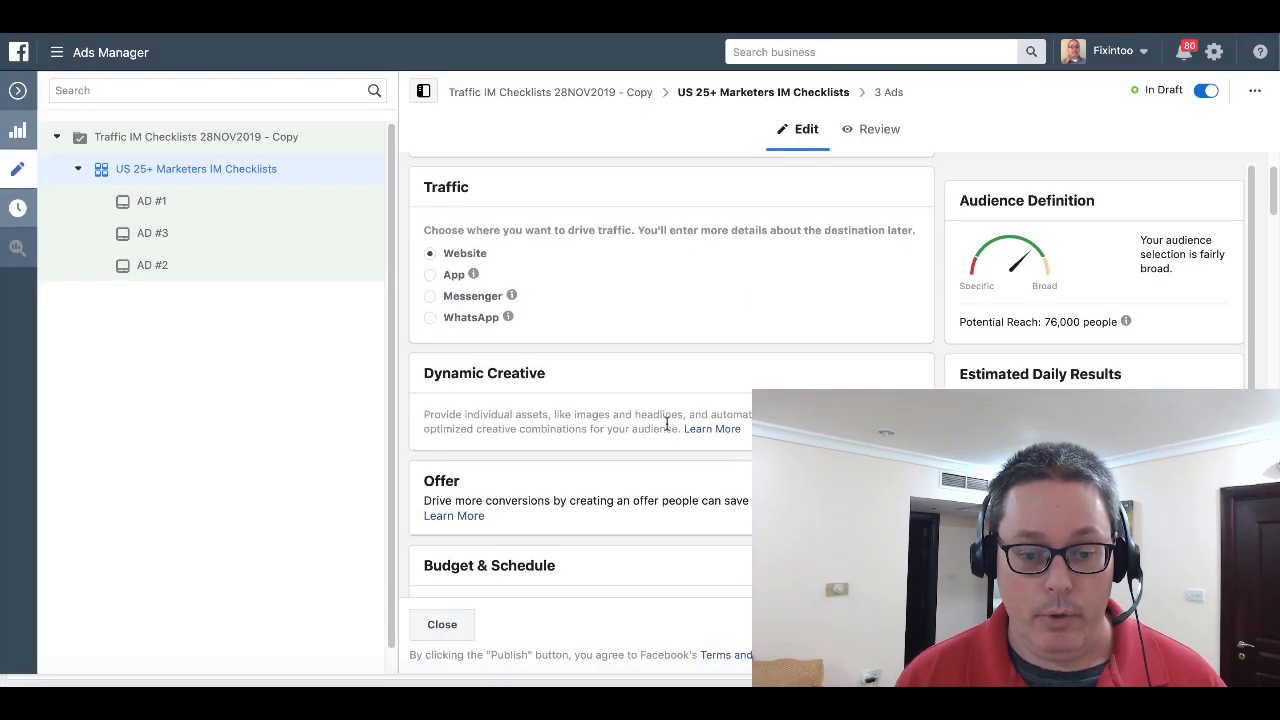
pyautogui.scroll(-7, 666, 428)
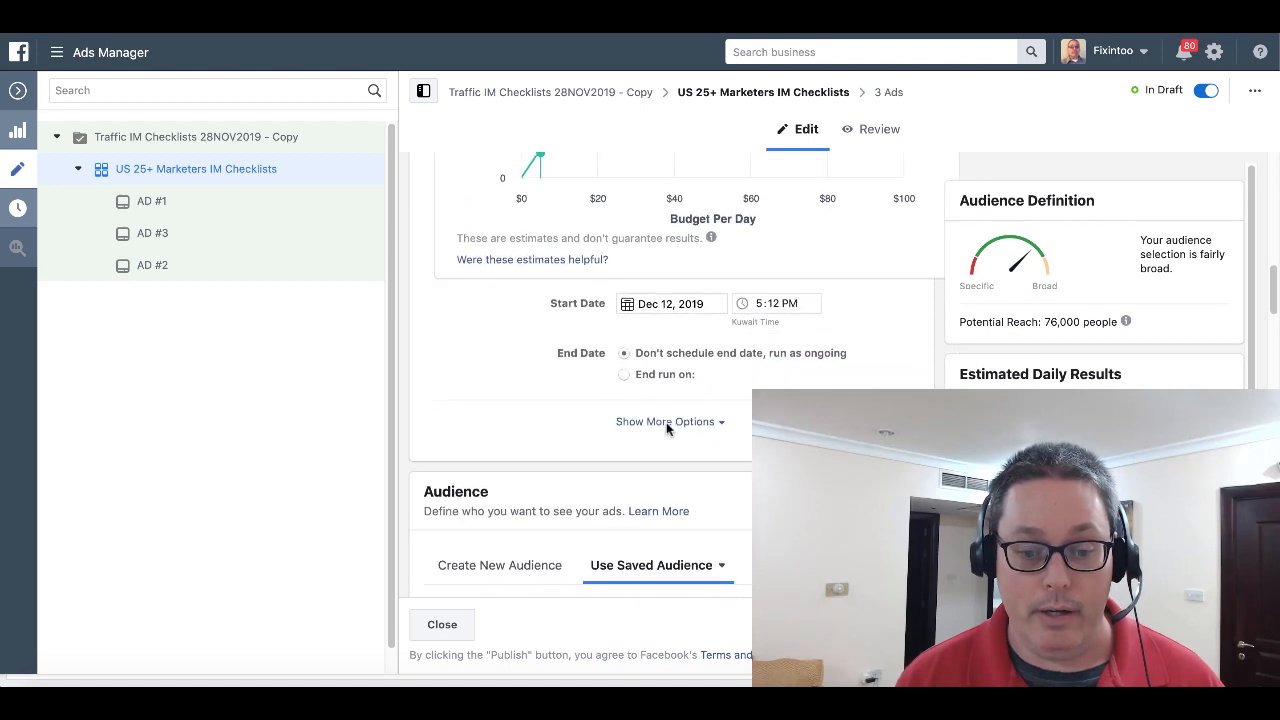
pyautogui.scroll(-5, 666, 428)
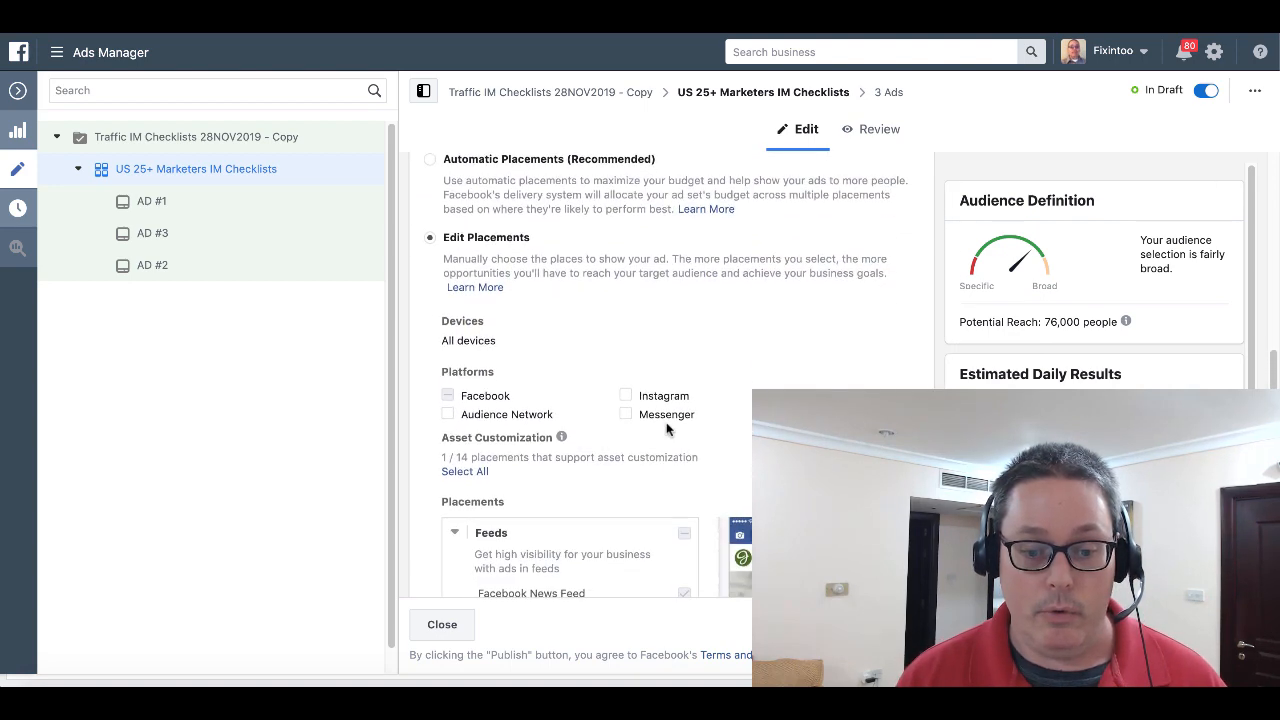
pyautogui.scroll(3, 666, 429)
pyautogui.scroll(-2, 666, 429)
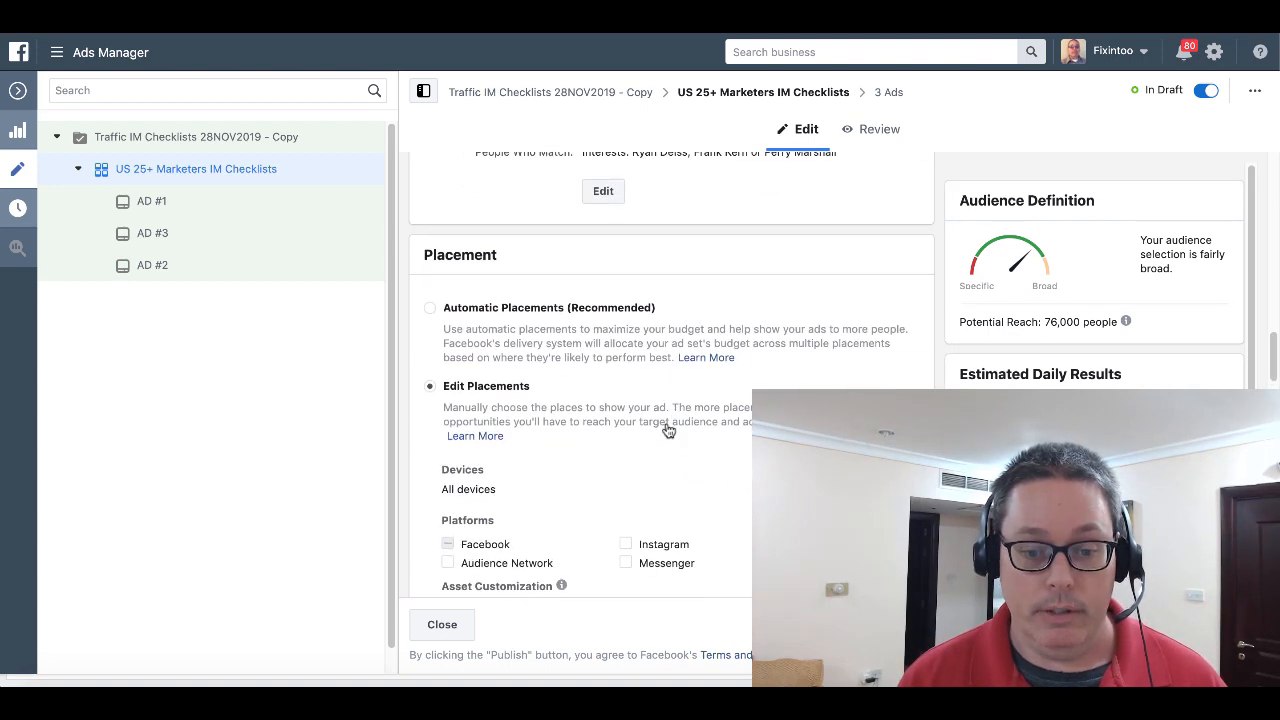
pyautogui.click(597, 431)
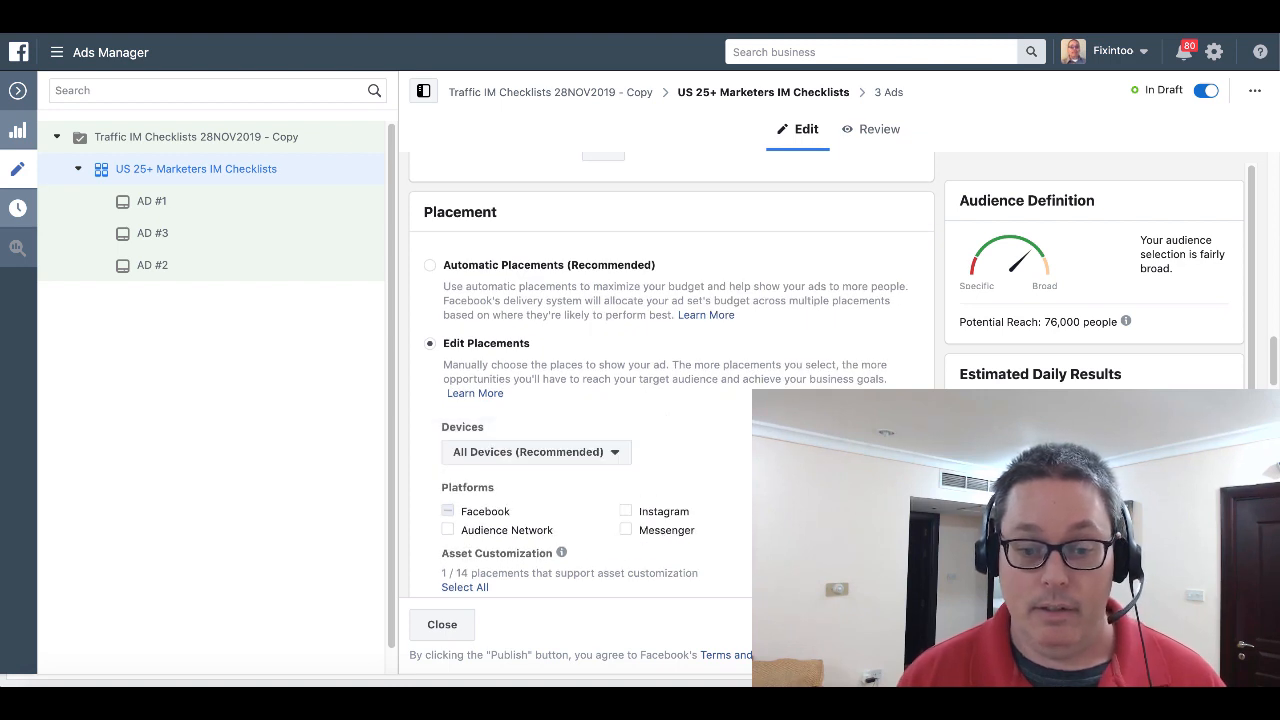
pyautogui.click(614, 452)
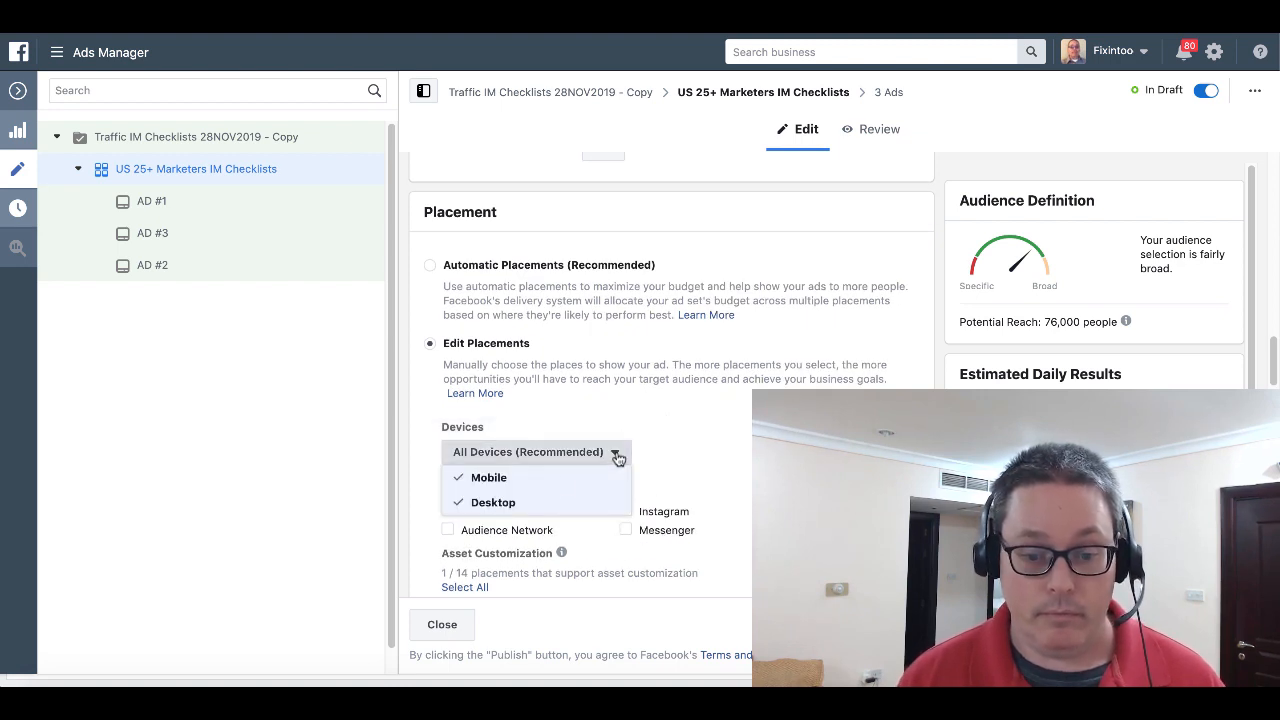
pyautogui.click(483, 504)
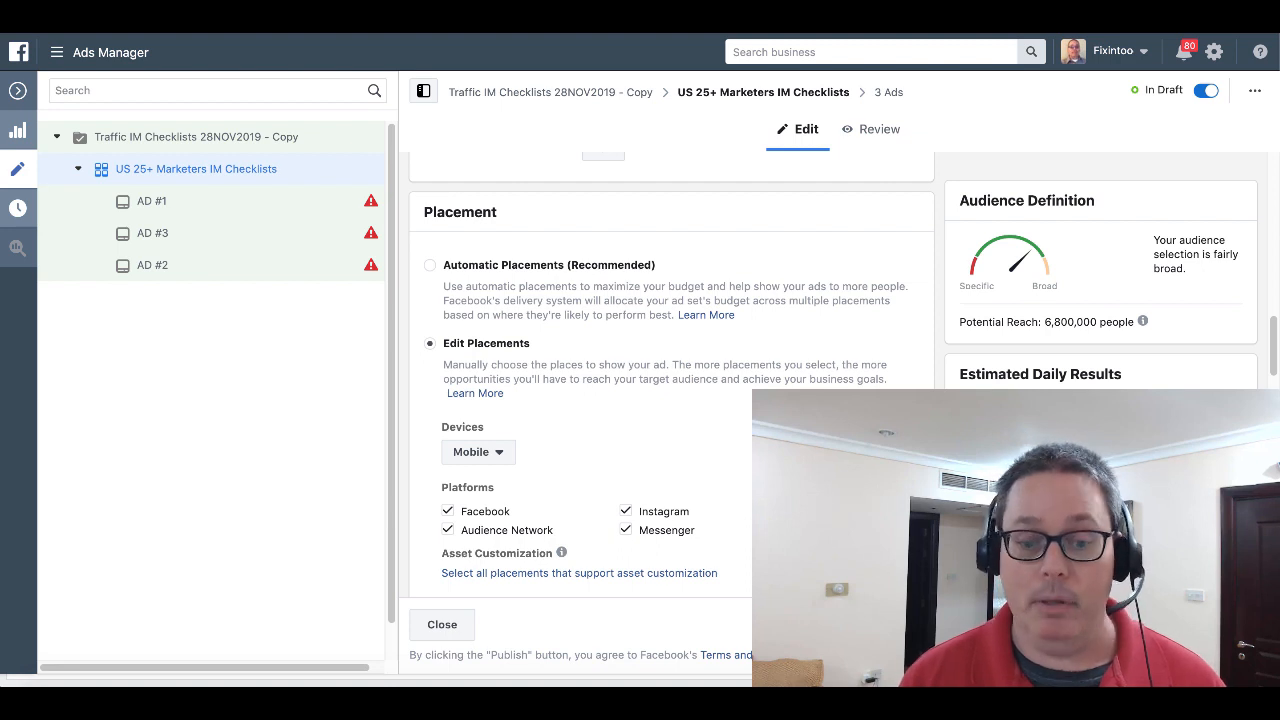
# - Exclude the Instagram, Messenger and Audience Network platforms so only Facebook remains for the mobile placements
pyautogui.scroll(-2, 723, 555)
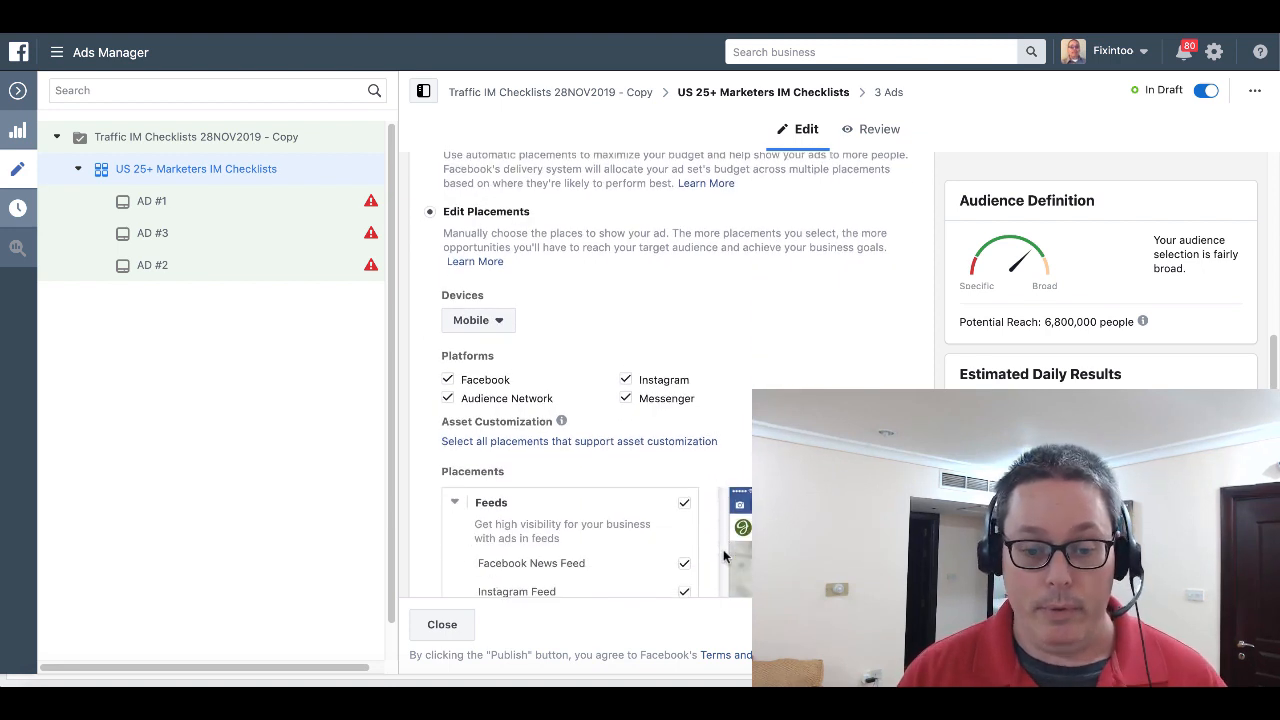
pyautogui.click(626, 379)
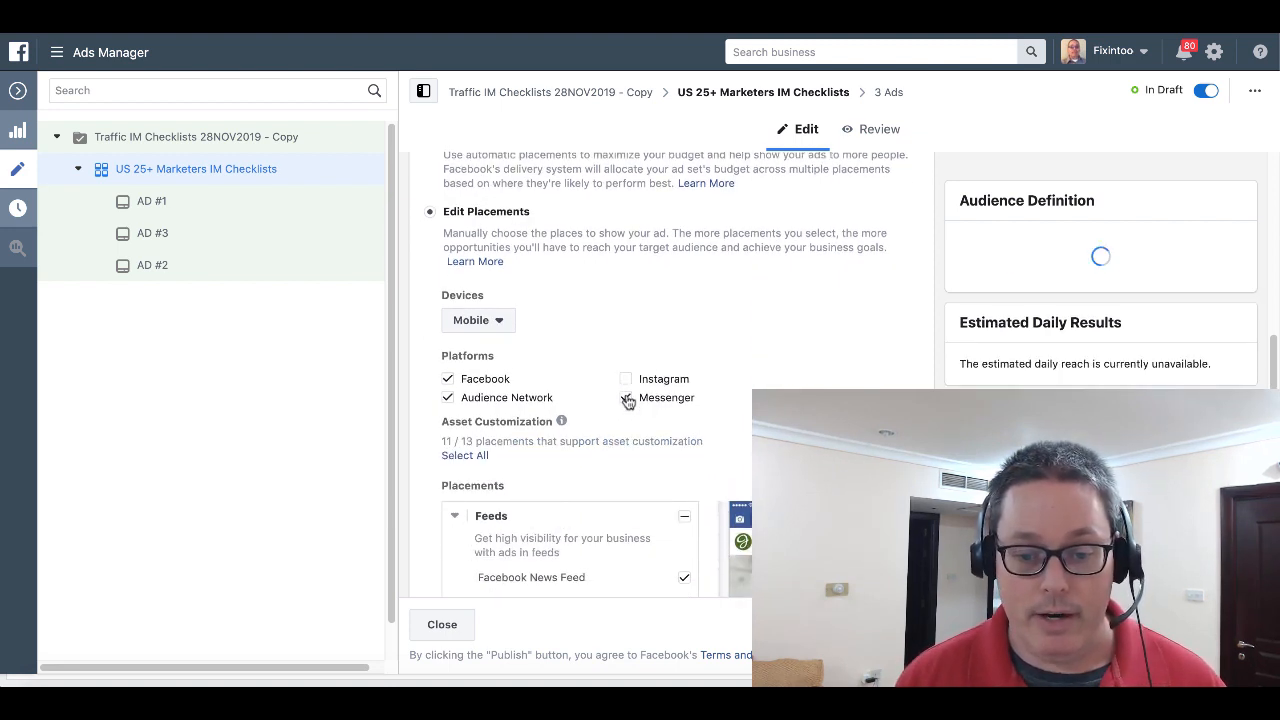
pyautogui.click(626, 398)
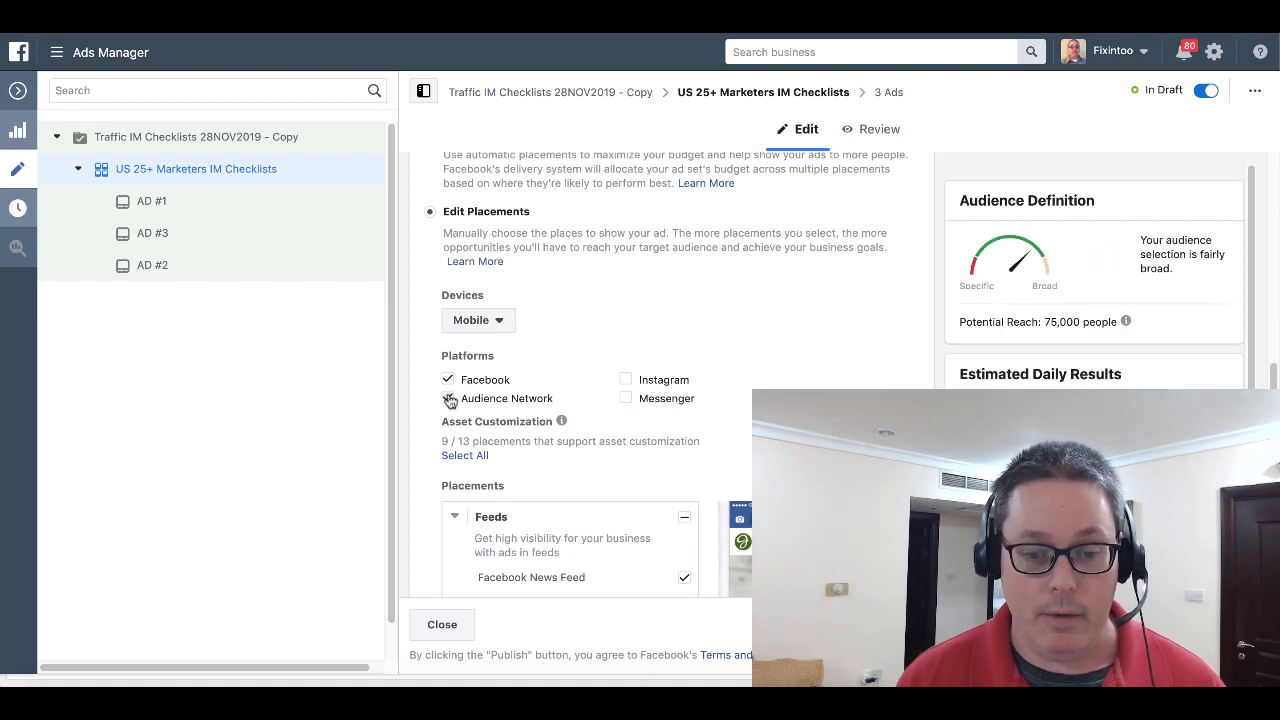
pyautogui.click(449, 399)
pyautogui.scroll(2, 590, 408)
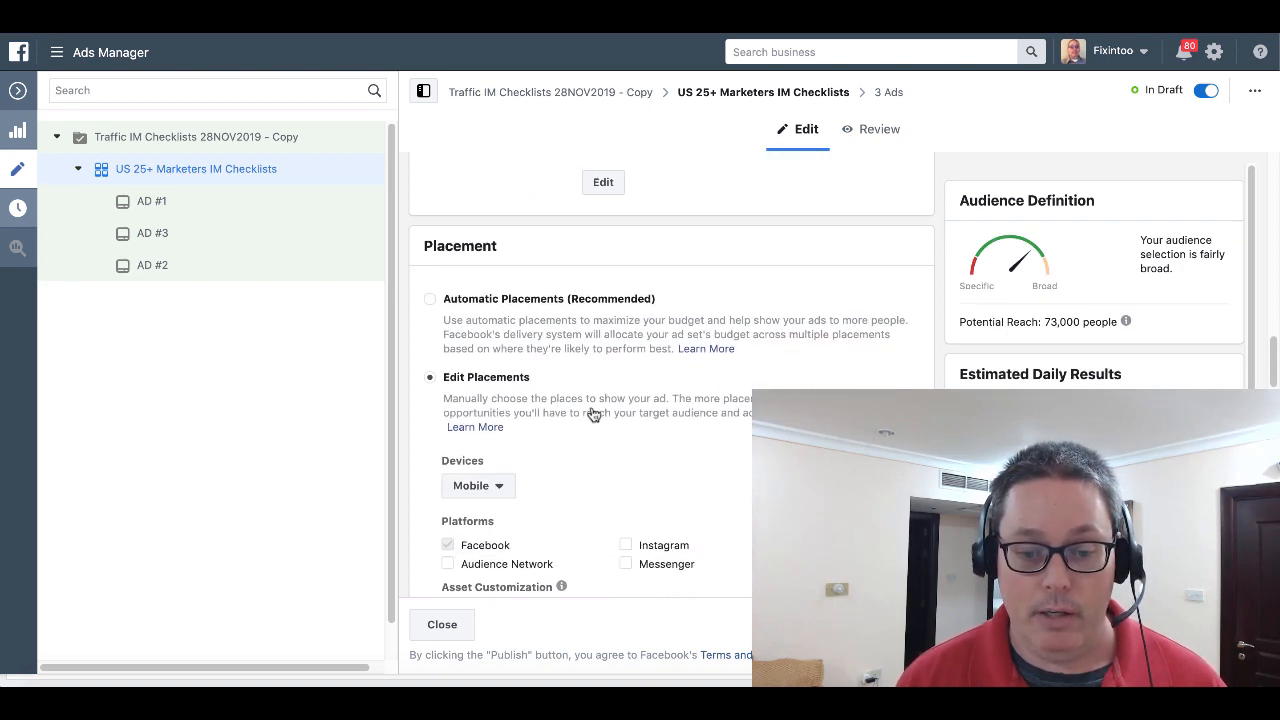
# - Limit the Feeds placements to Facebook News Feed by excluding Facebook Marketplace and Facebook Video Feeds
pyautogui.scroll(-5, 590, 408)
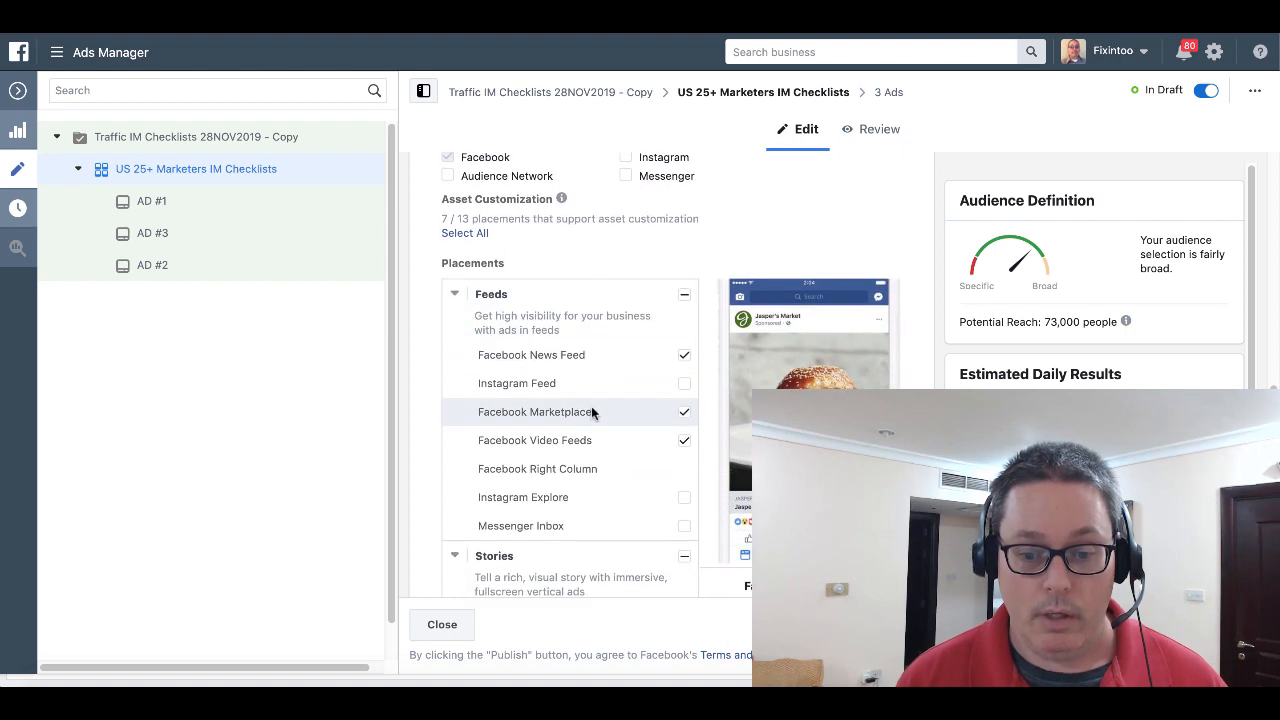
pyautogui.click(684, 412)
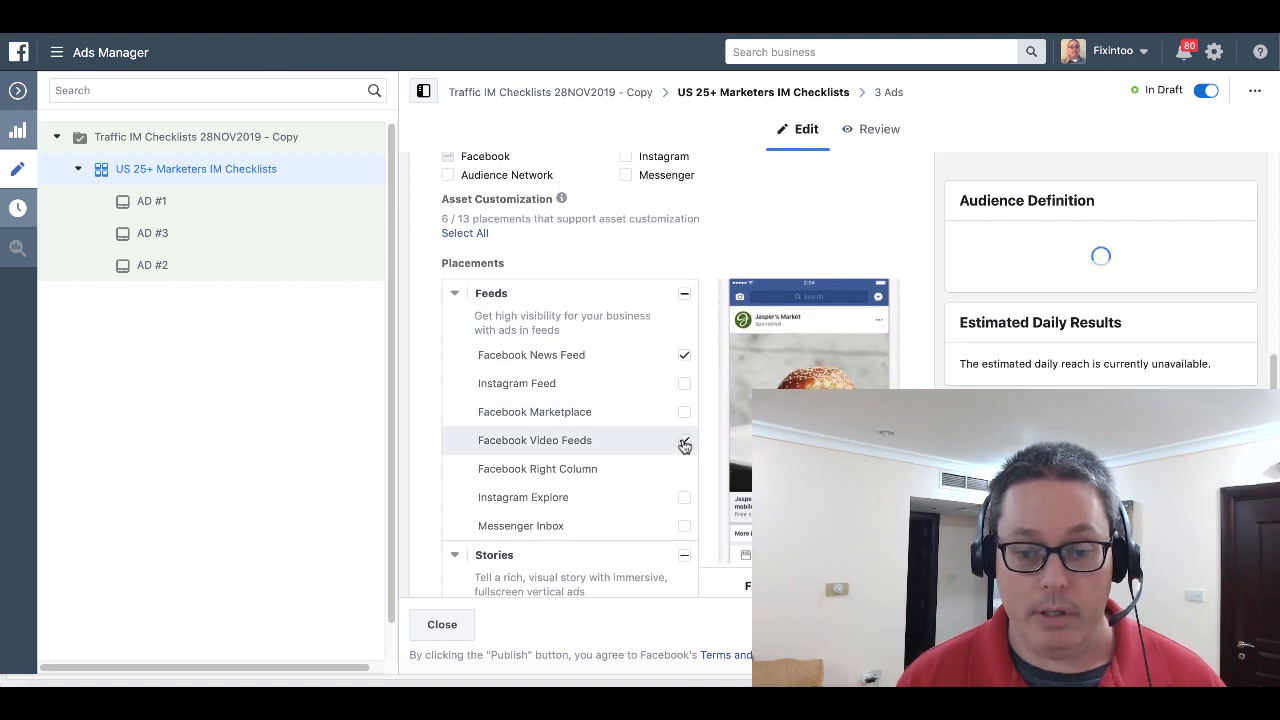
pyautogui.scroll(-4, 684, 446)
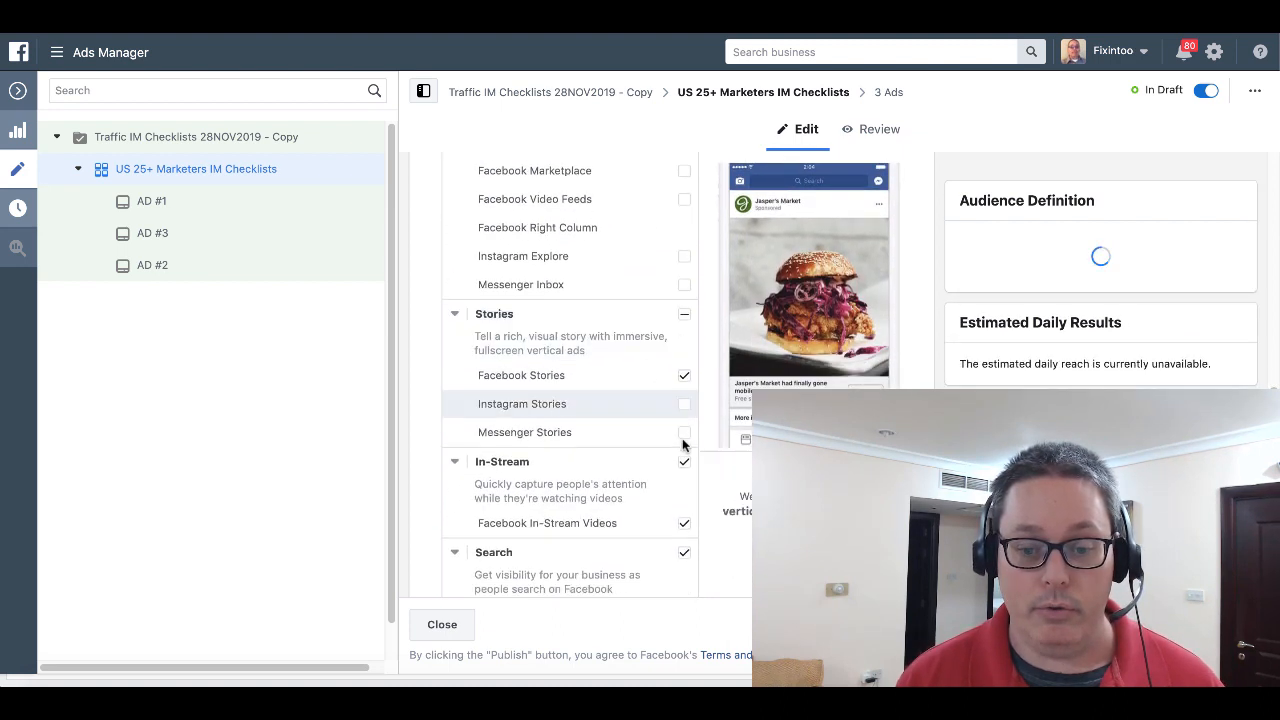
# - Exclude the Facebook Stories, Facebook In-Stream Videos, Facebook Search Results and Facebook Instant Articles placements
pyautogui.click(684, 342)
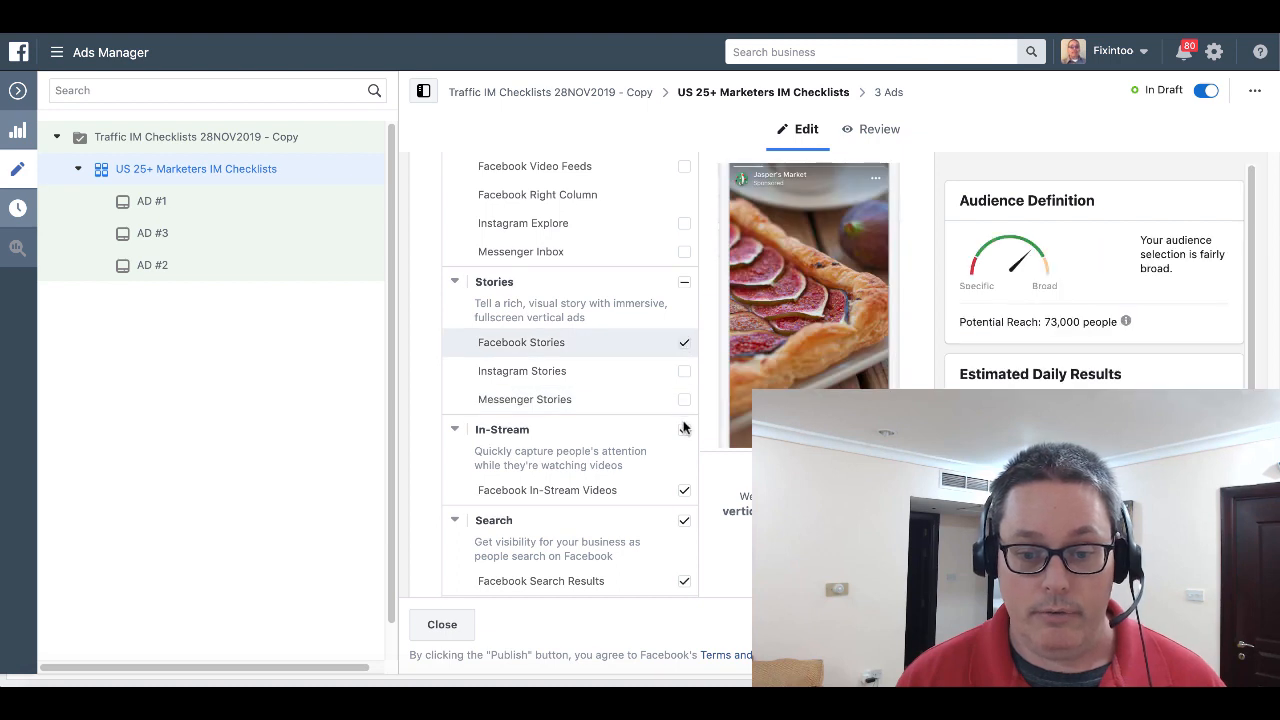
pyautogui.click(684, 491)
pyautogui.click(684, 342)
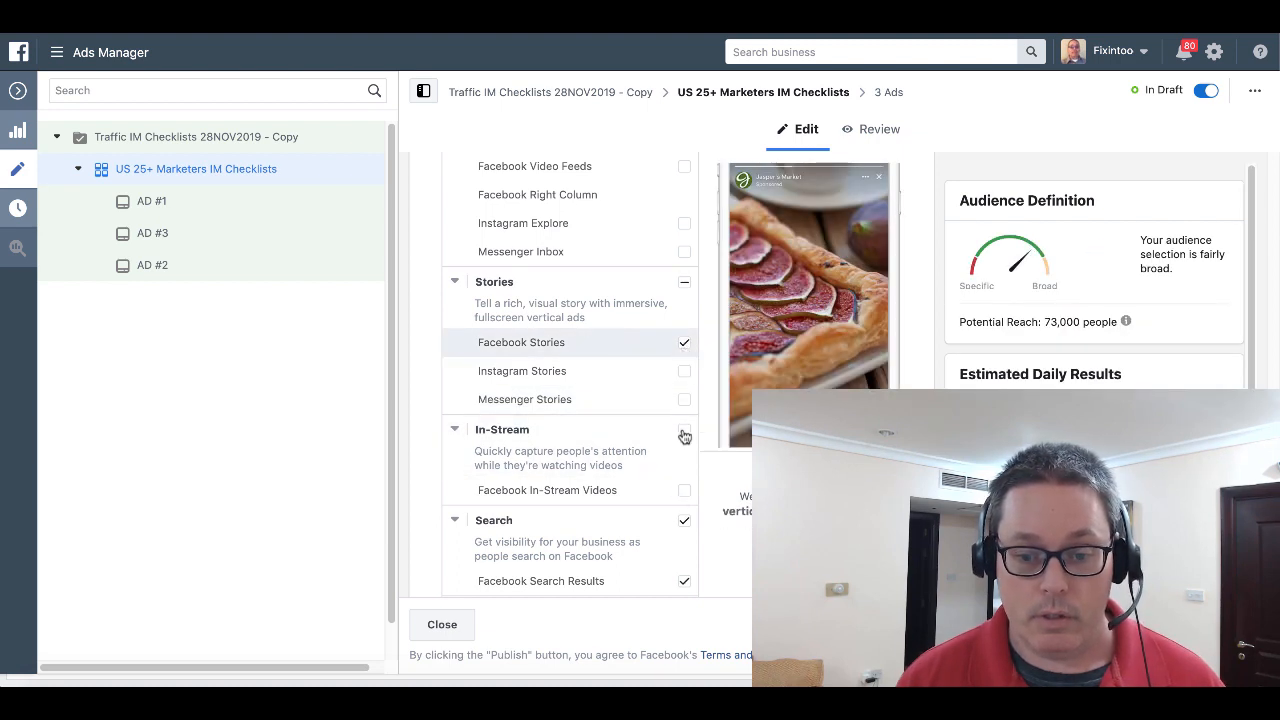
pyautogui.click(685, 521)
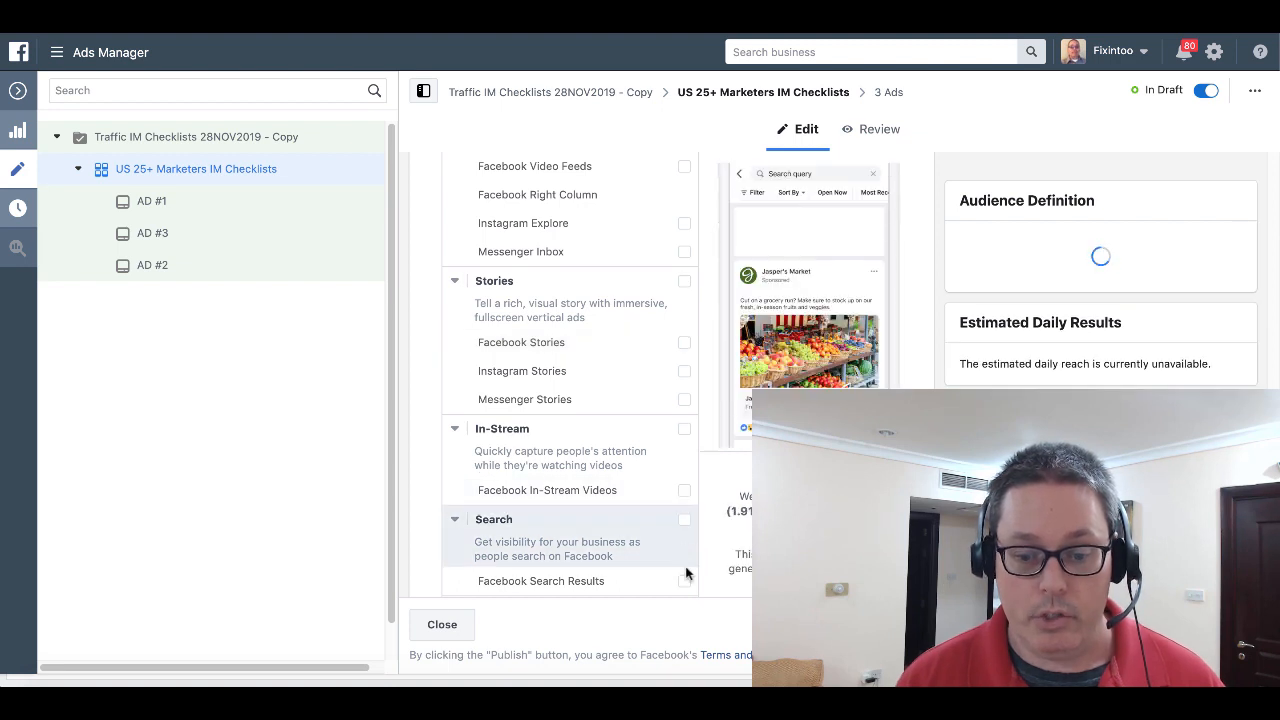
pyautogui.scroll(-3, 630, 518)
pyautogui.scroll(-2, 628, 515)
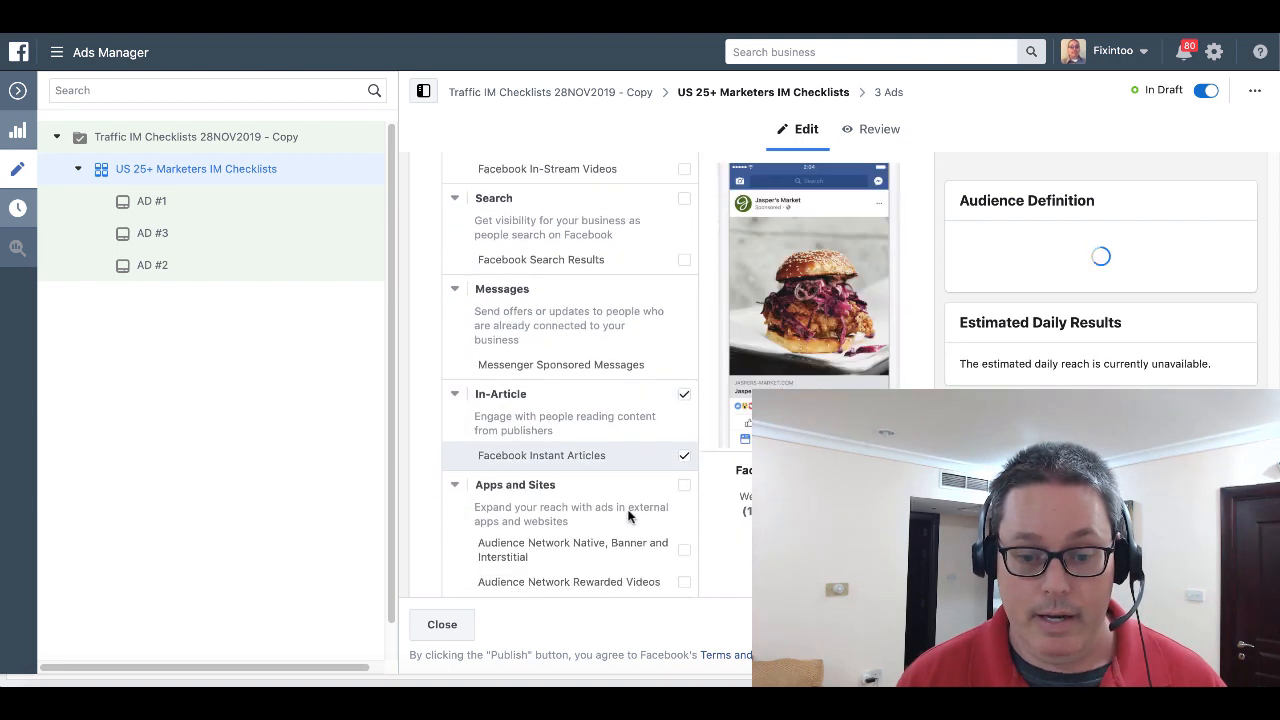
pyautogui.click(684, 366)
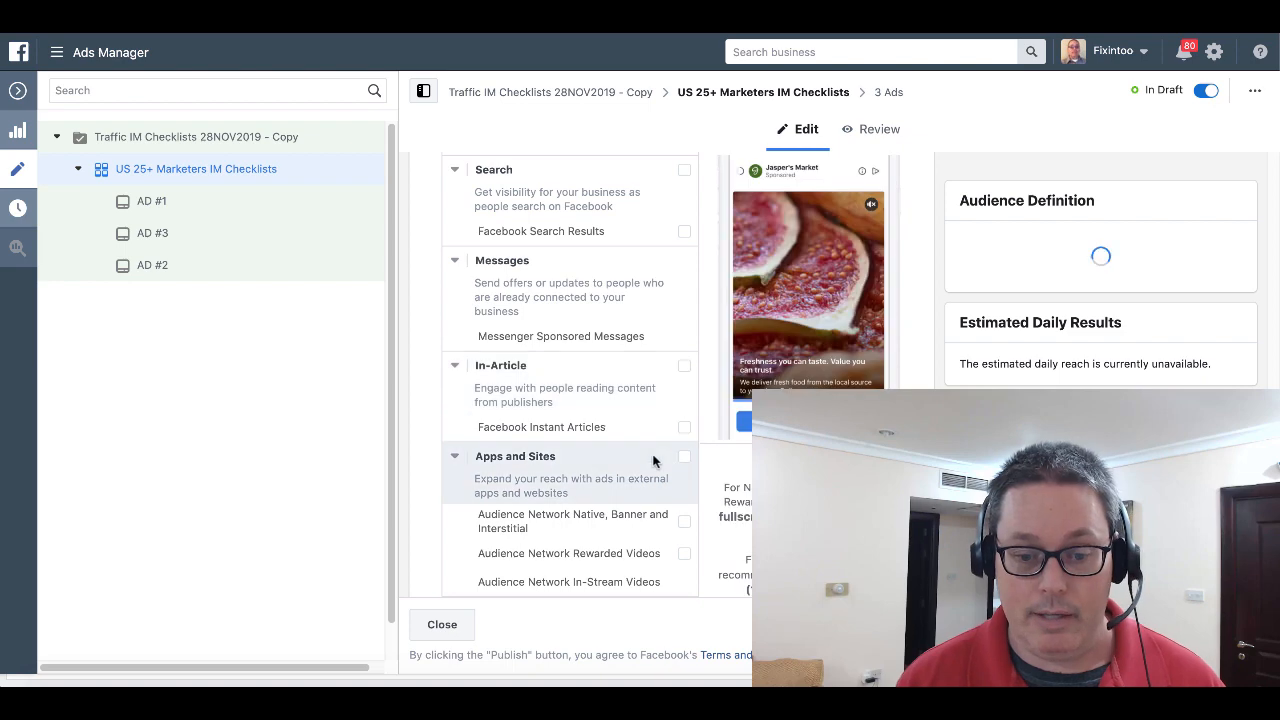
# - Check the remaining mobile placement settings and publish the draft campaign copy
pyautogui.scroll(-2, 654, 462)
pyautogui.scroll(5, 654, 462)
pyautogui.scroll(6, 653, 460)
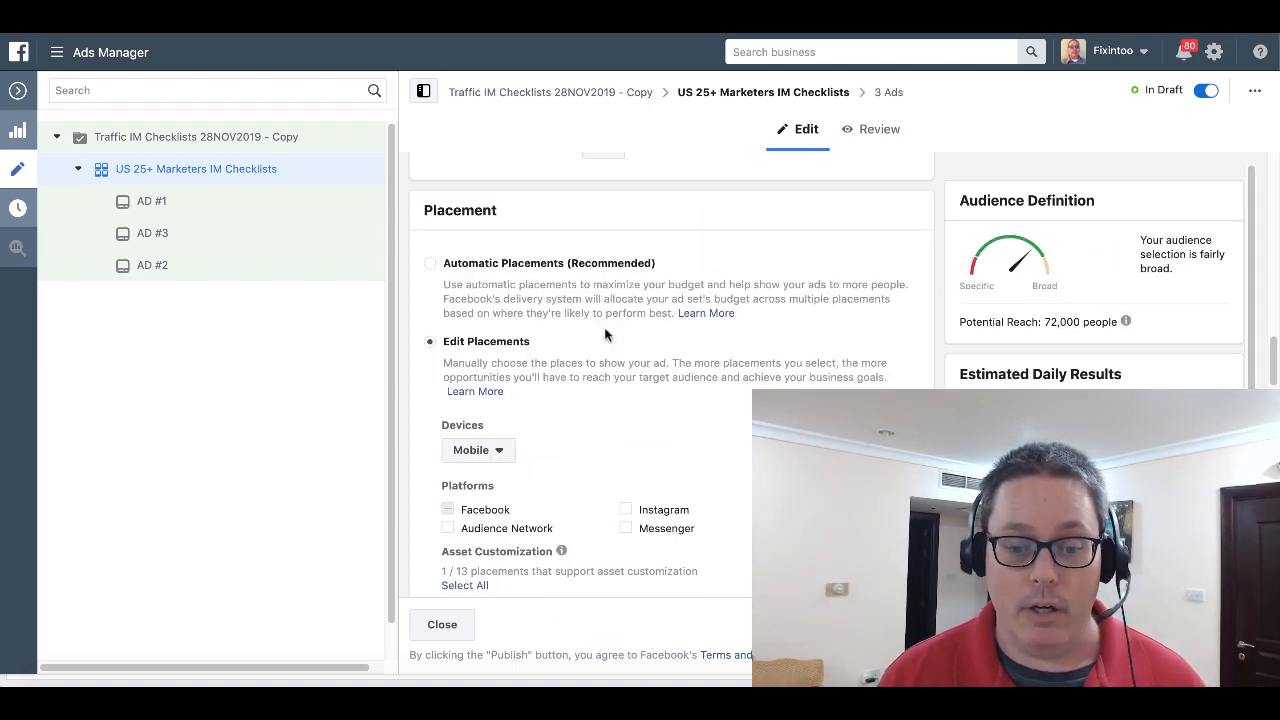
pyautogui.scroll(-4, 604, 335)
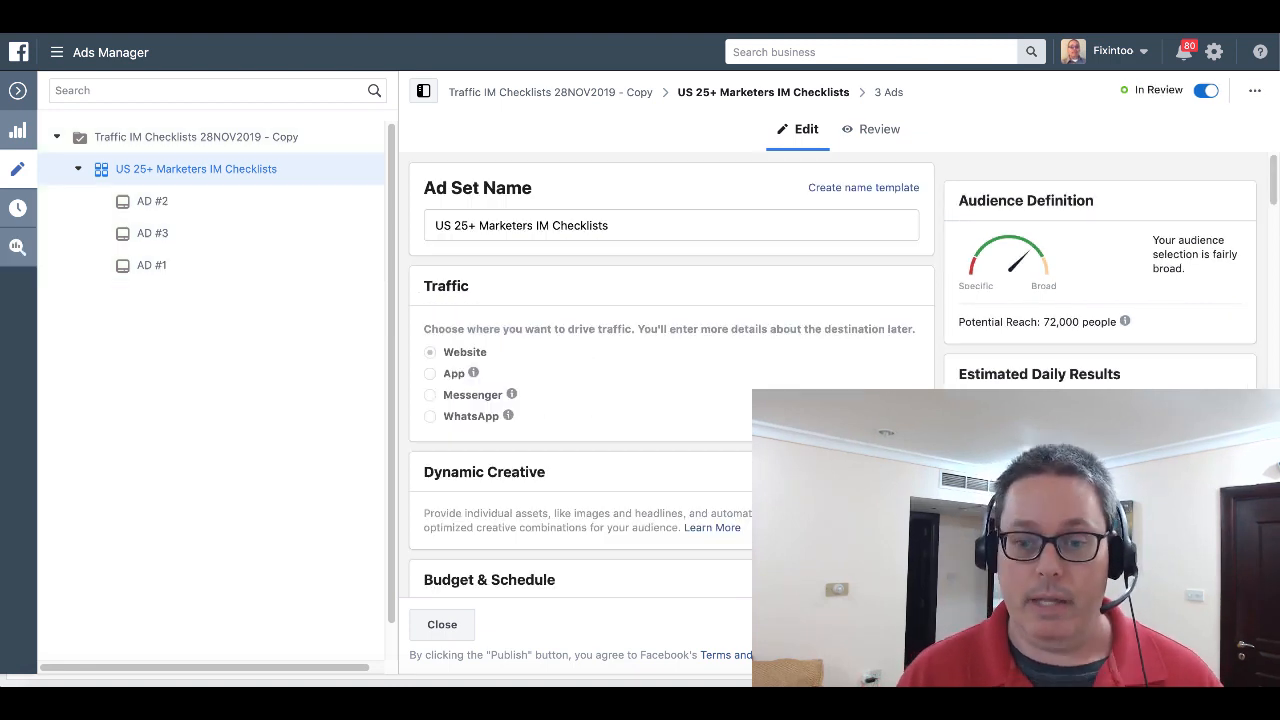
# - Select both campaign copies and their two ad sets, check the delivery status of their ads, and return to the campaign list
pyautogui.click(17, 91)
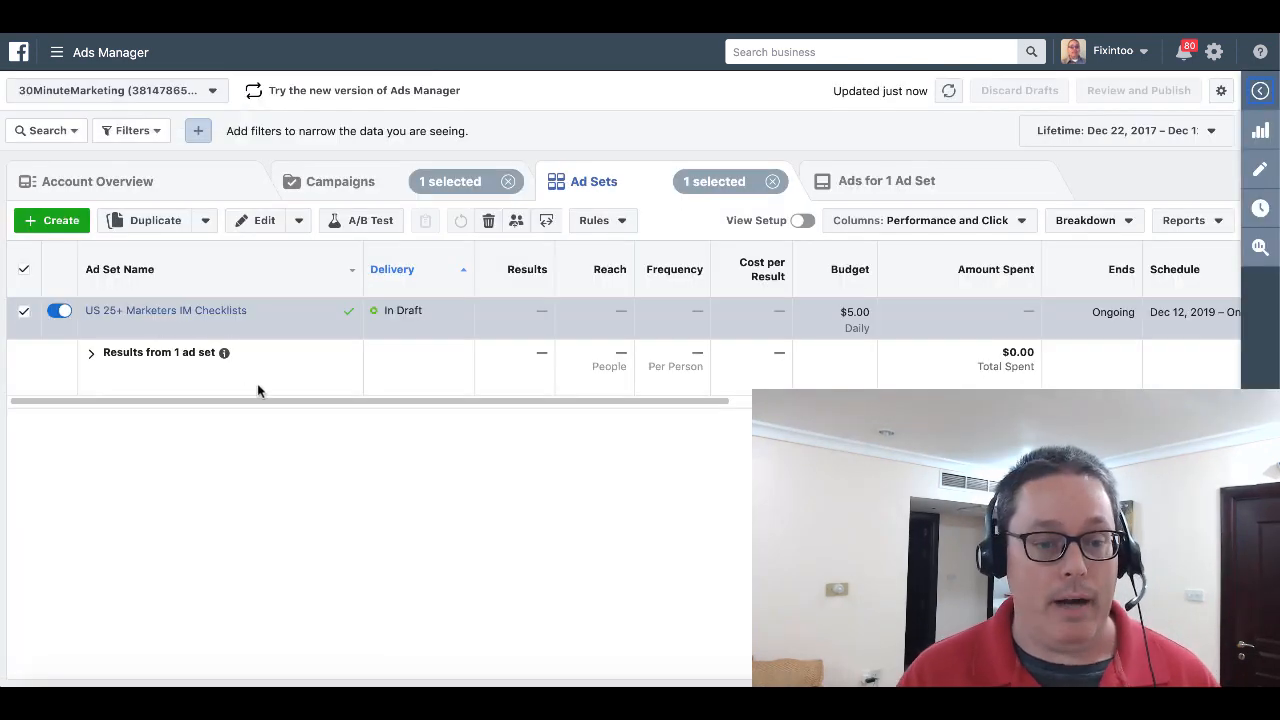
pyautogui.click(383, 190)
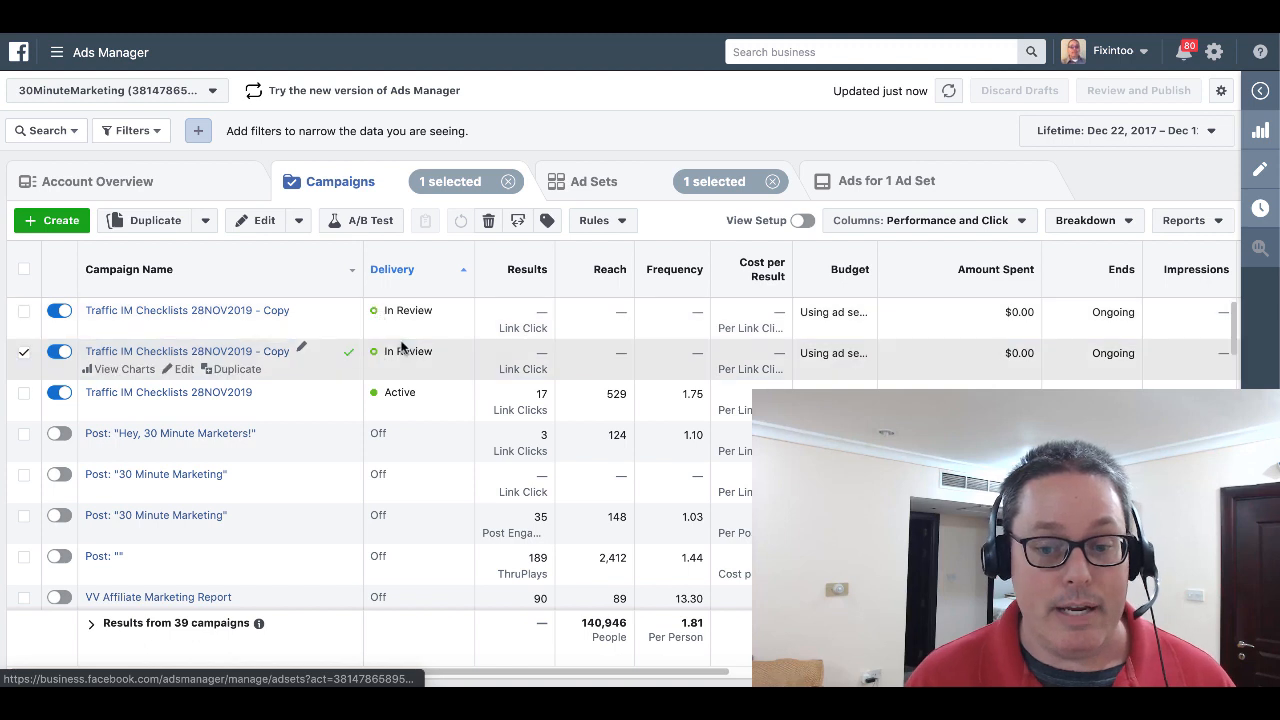
pyautogui.click(24, 312)
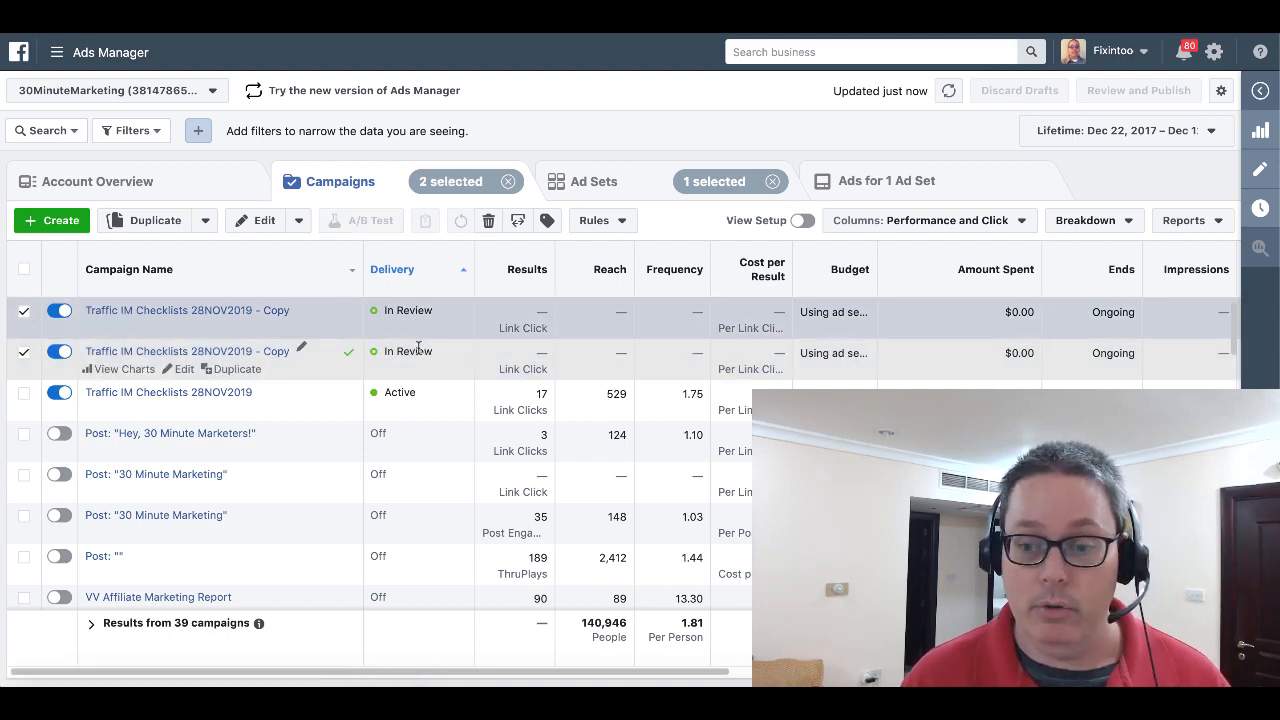
pyautogui.click(605, 184)
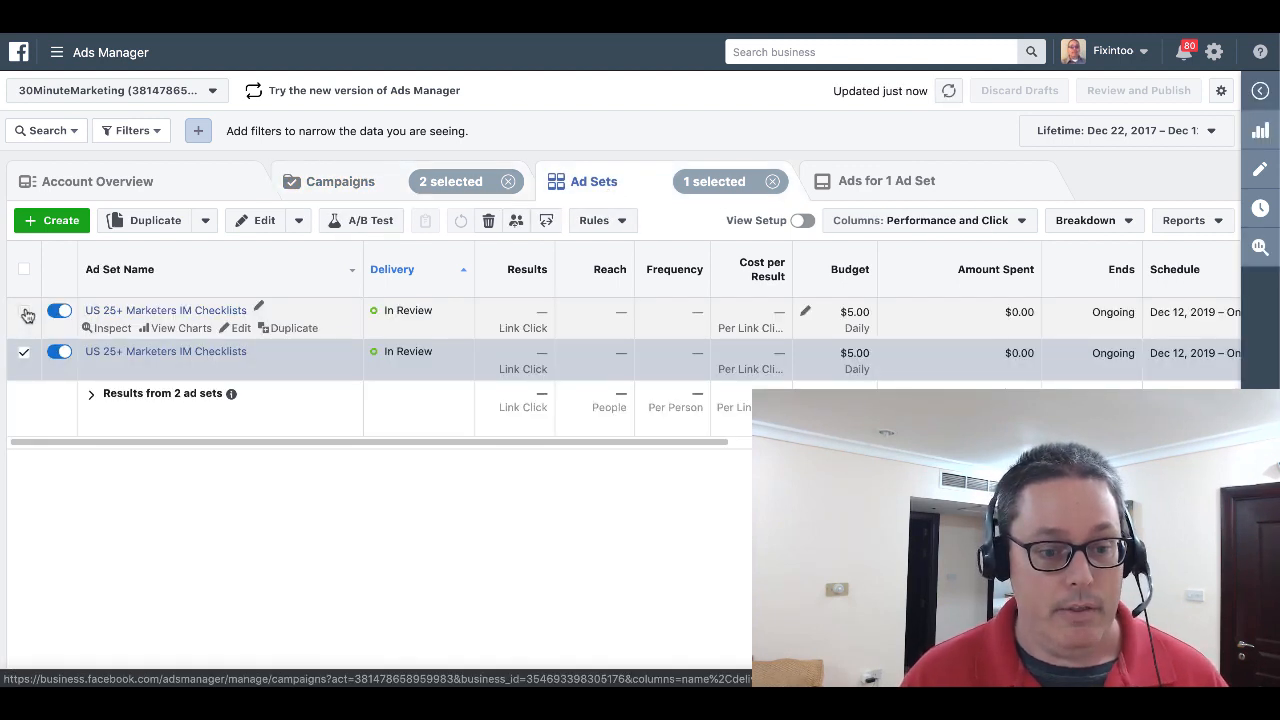
pyautogui.click(25, 313)
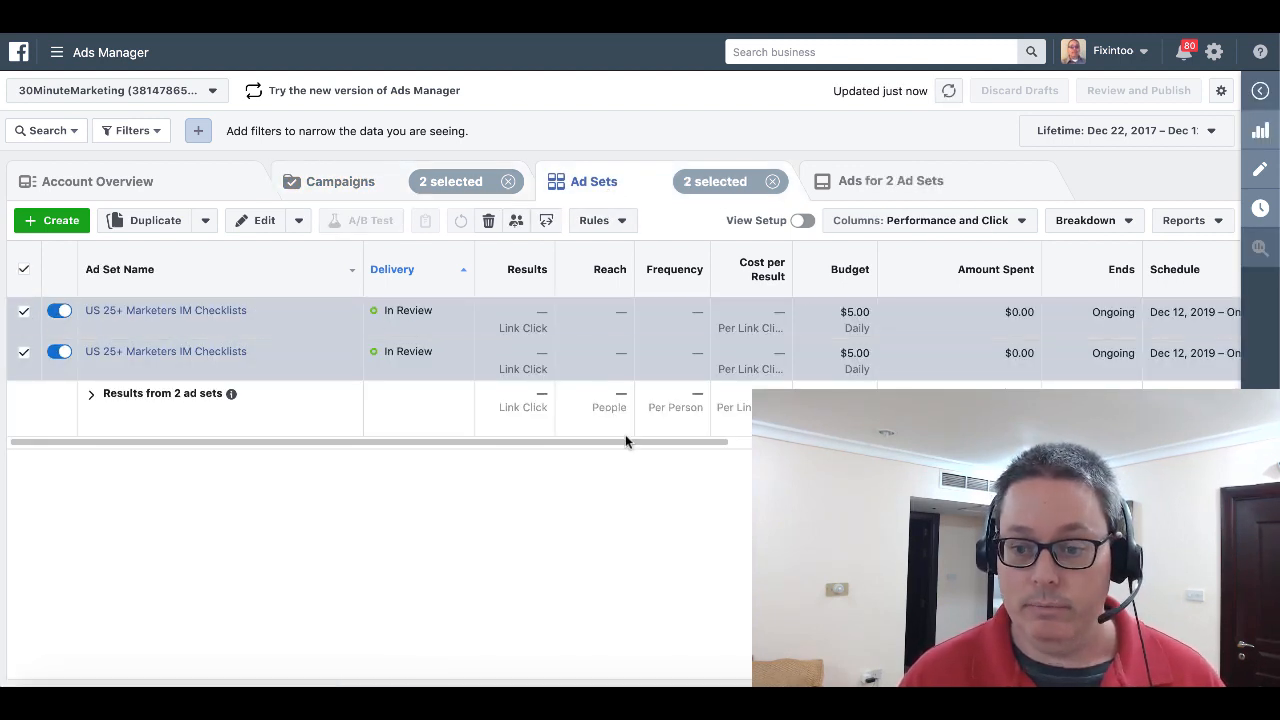
pyautogui.click(880, 183)
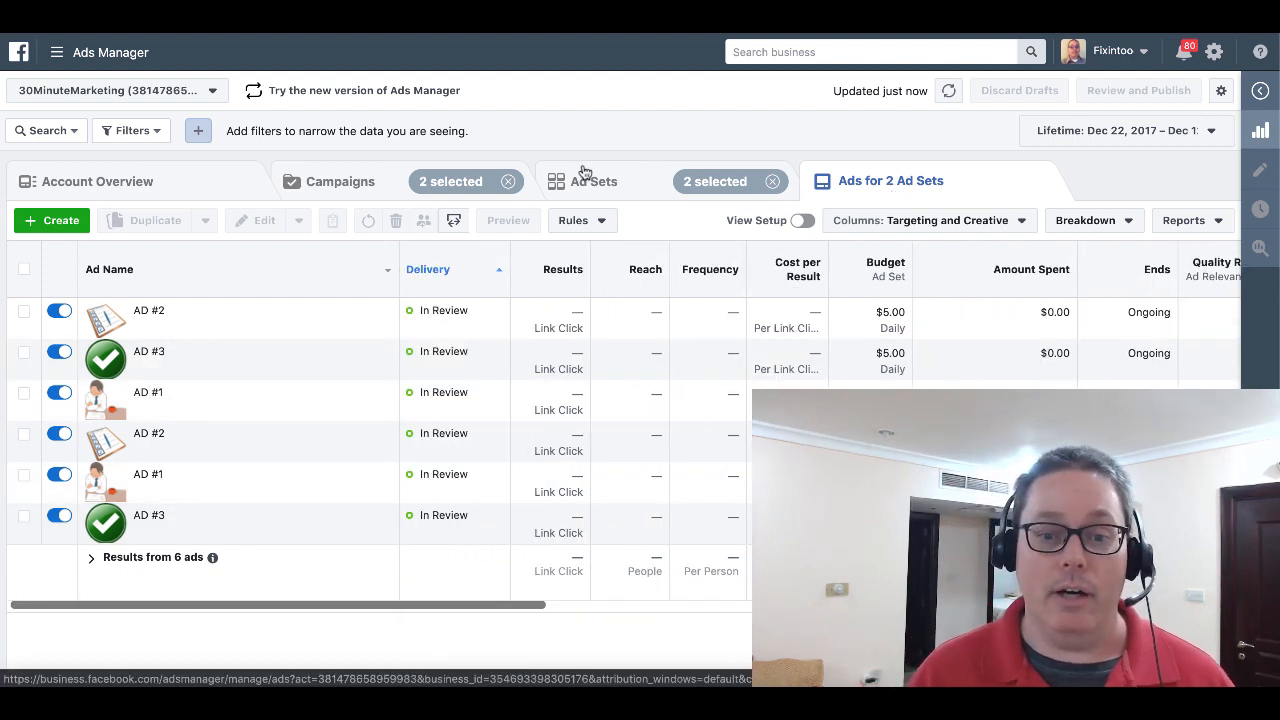
pyautogui.click(337, 183)
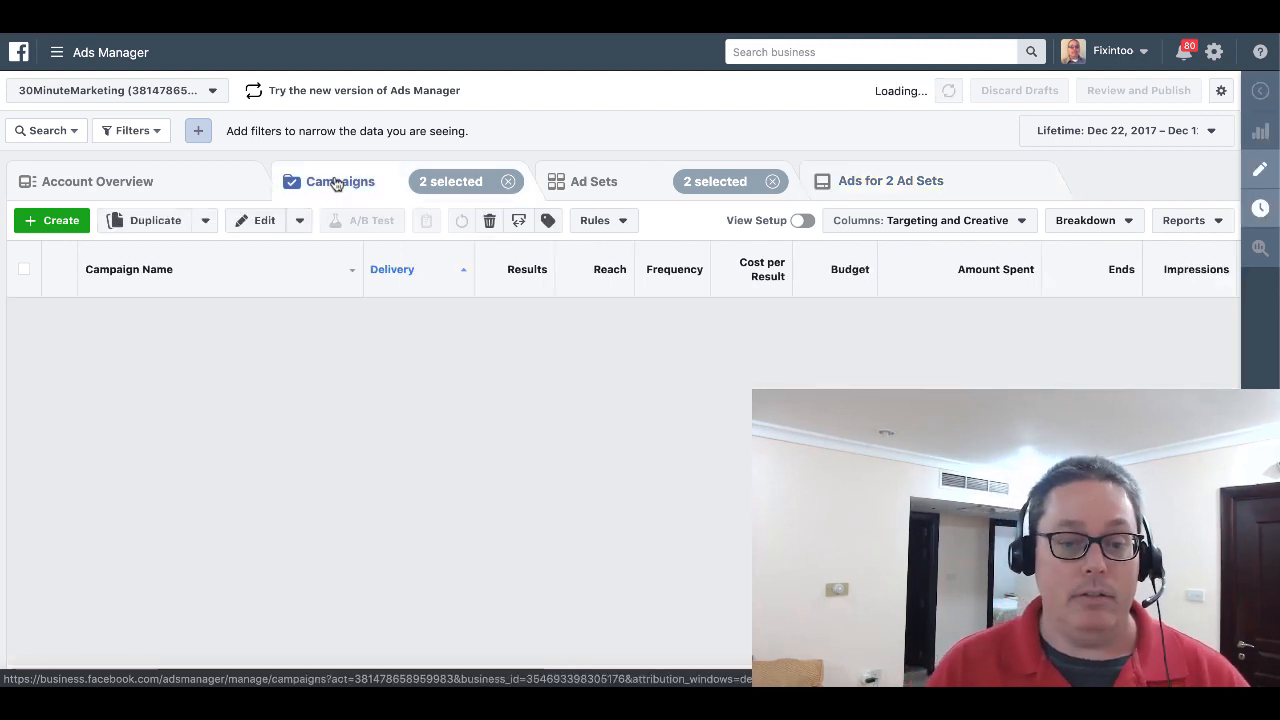